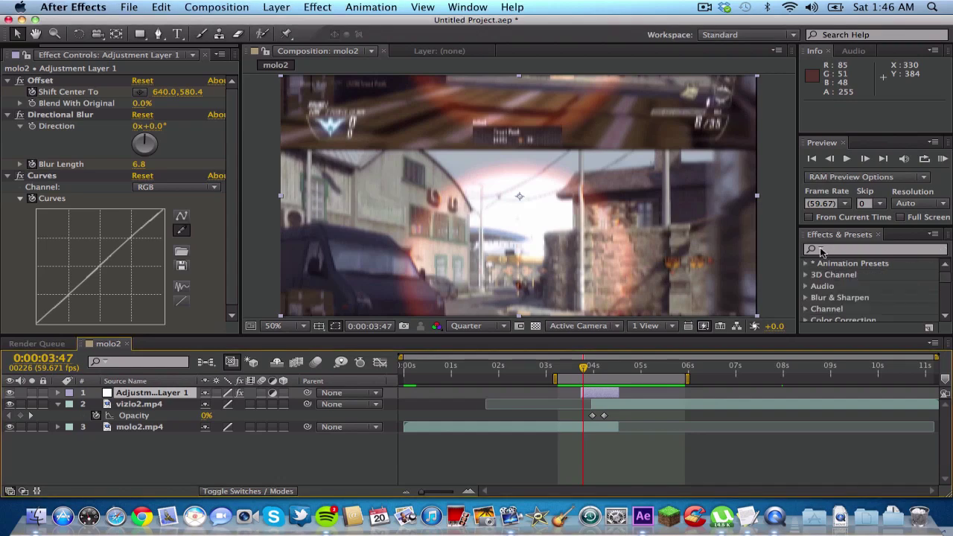
Preview the existing transition and scrub through it from 0:00:03:58 as vizio2.mp4 fades in.
{"action": "left_click", "coordinate": [822, 252]}
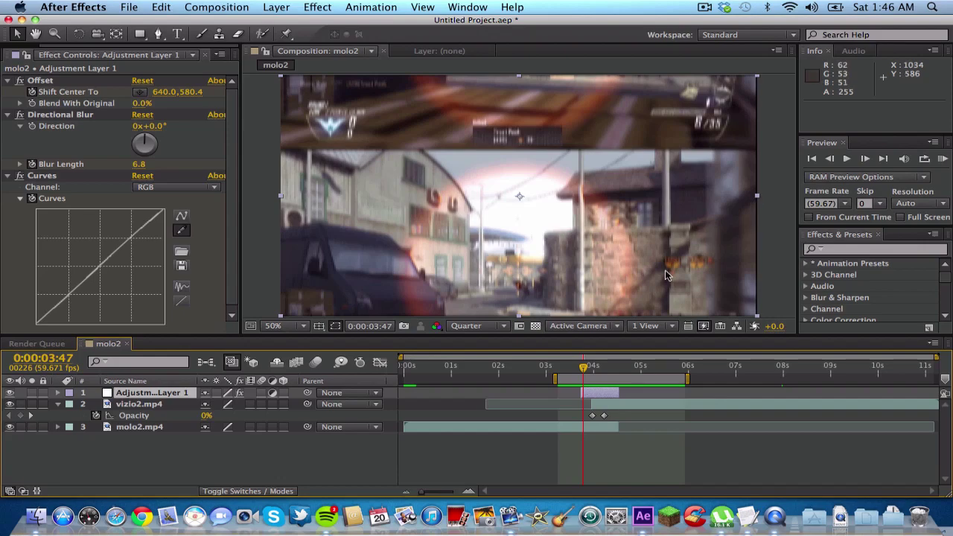
{"action": "mouse_move", "coordinate": [580, 370]}
{"action": "left_mouse_down"}
{"action": "mouse_move", "coordinate": [621, 382]}
{"action": "mouse_move", "coordinate": [594, 383]}
{"action": "left_mouse_up"}
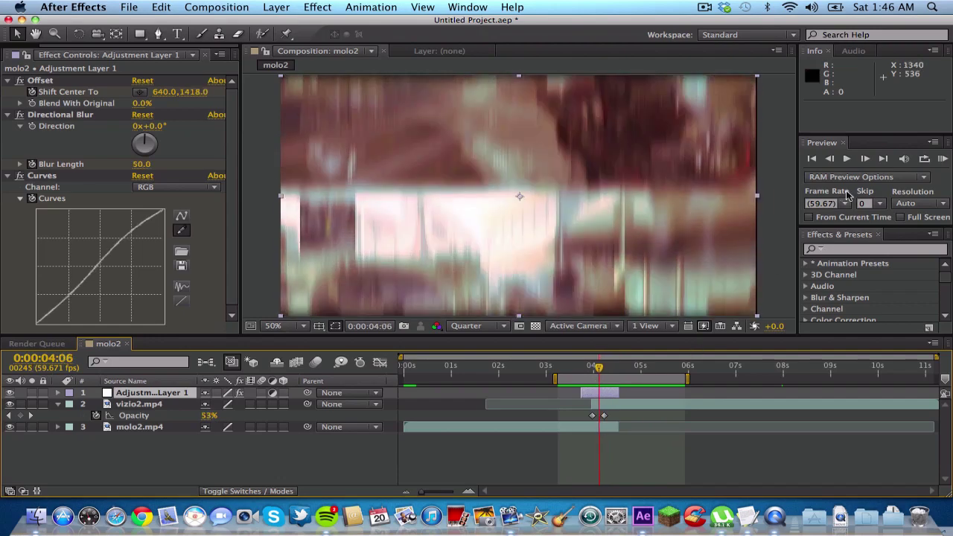
{"action": "left_click", "coordinate": [942, 160]}
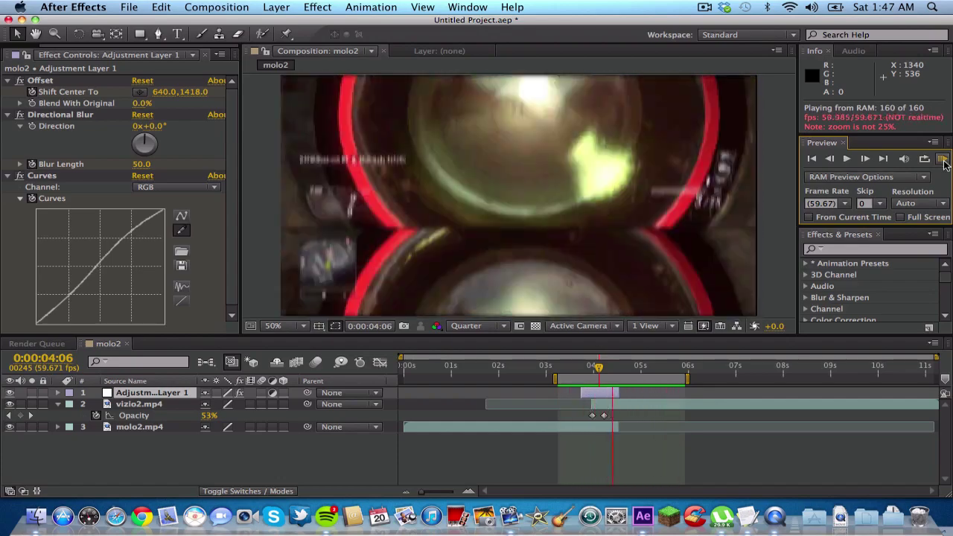
{"action": "key", "text": "space"}
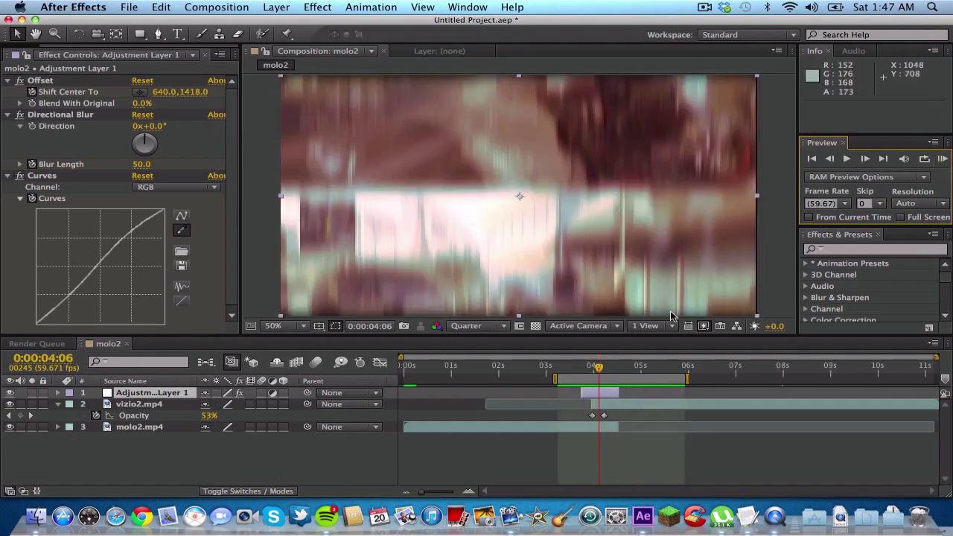
{"action": "left_click", "coordinate": [590, 368]}
{"action": "left_click_drag", "start_coordinate": [590, 368], "coordinate": [611, 400]}
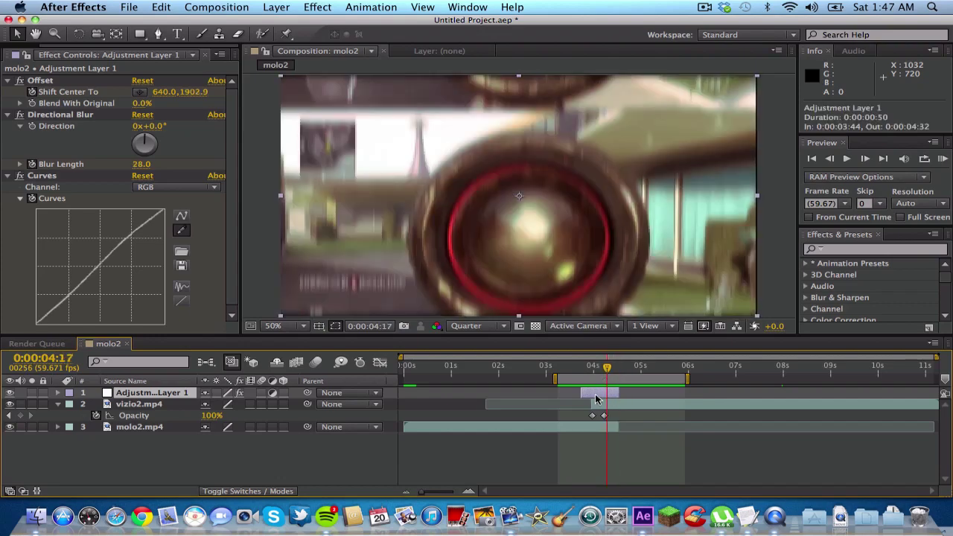
Delete the old adjustment layer and vizio2.mp4's two Opacity keyframes, then hide Opacity.
{"action": "key", "text": "Delete"}
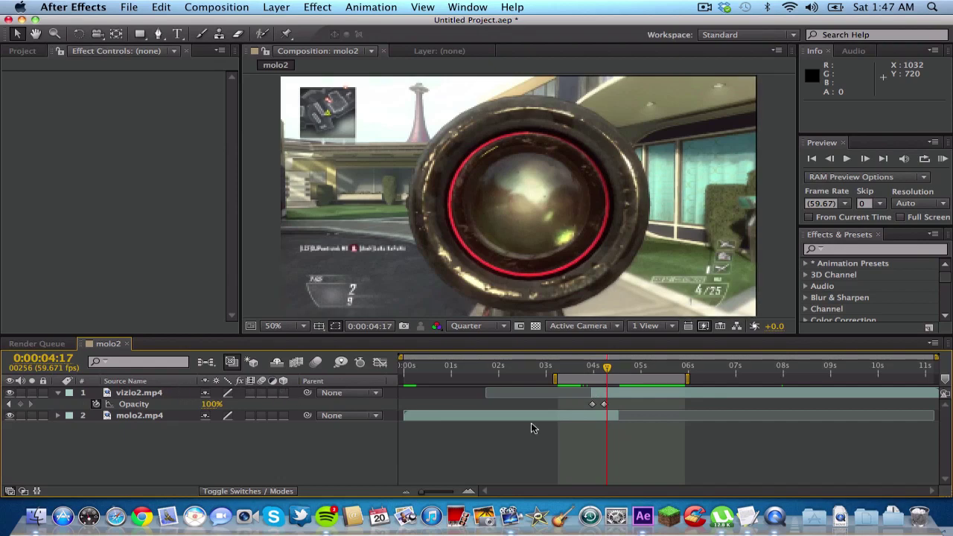
{"action": "left_click_drag", "start_coordinate": [612, 400], "coordinate": [566, 408]}
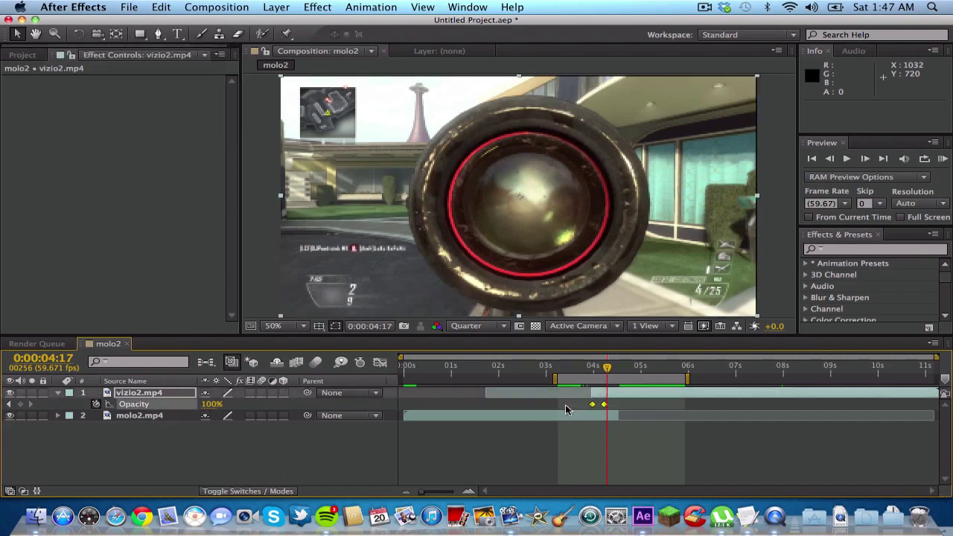
{"action": "key", "text": "Delete"}
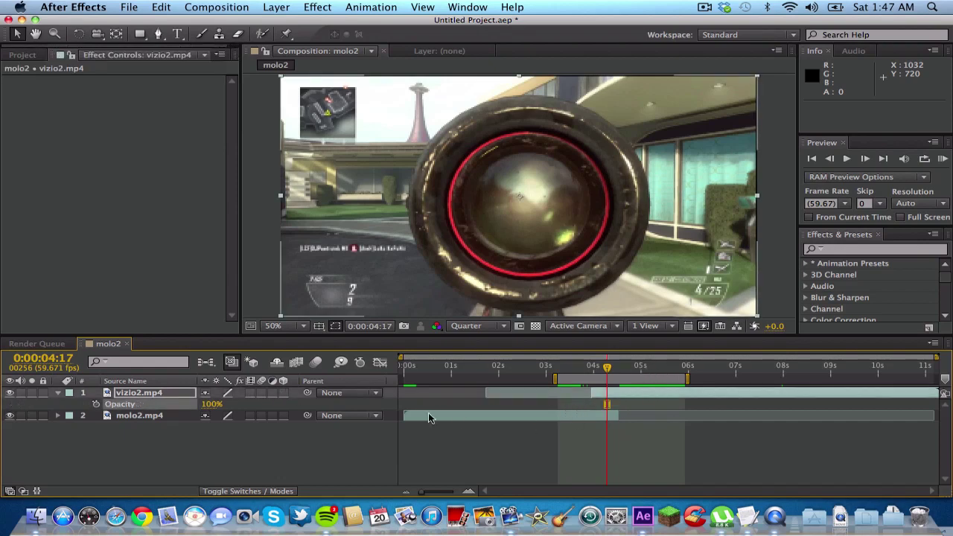
{"action": "key", "text": "t"}
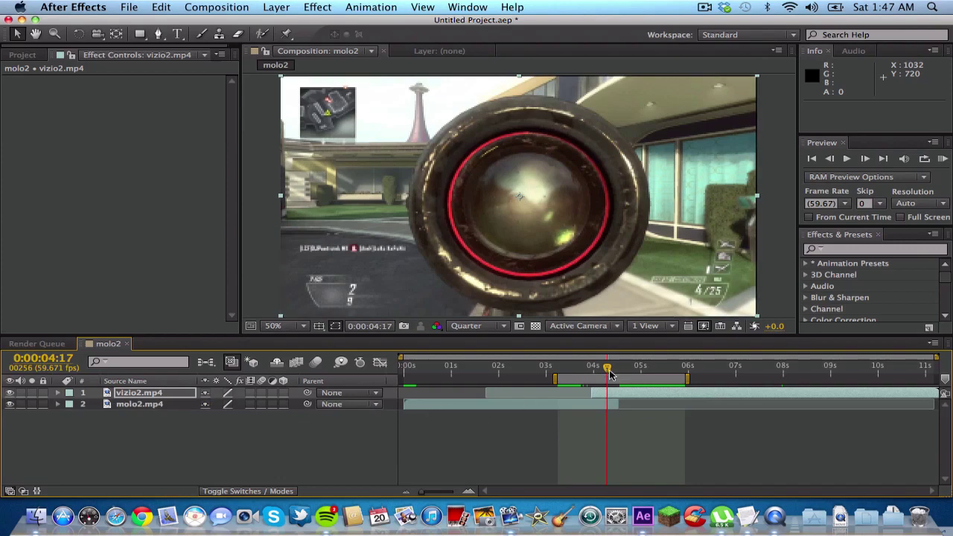
Add a new adjustment layer at the cut and trim it to 0:00:03:45–0:00:04:32.
{"action": "left_click_drag", "start_coordinate": [608, 370], "coordinate": [587, 373]}
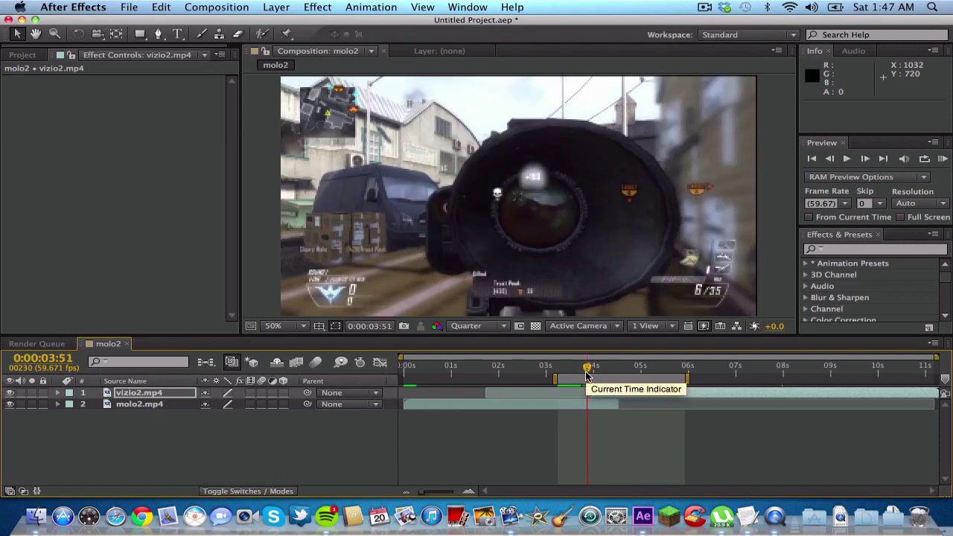
{"action": "key", "text": "super+alt+y"}
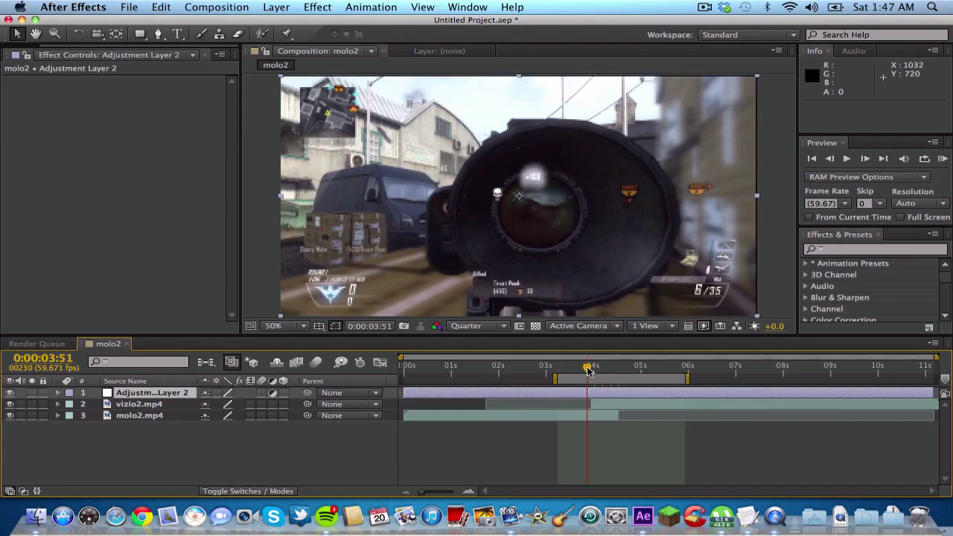
{"action": "left_click_drag", "start_coordinate": [587, 370], "coordinate": [582, 370]}
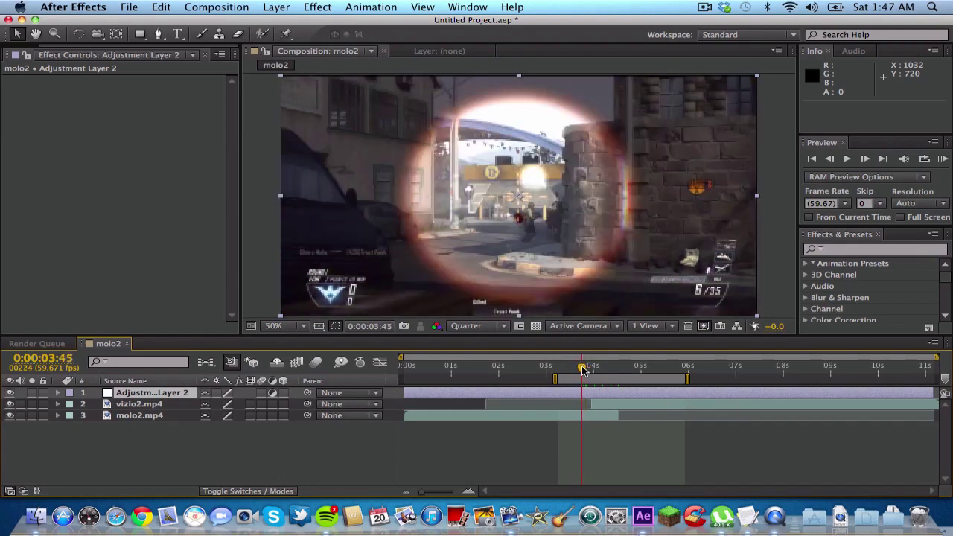
{"action": "key", "text": "alt+bracketleft"}
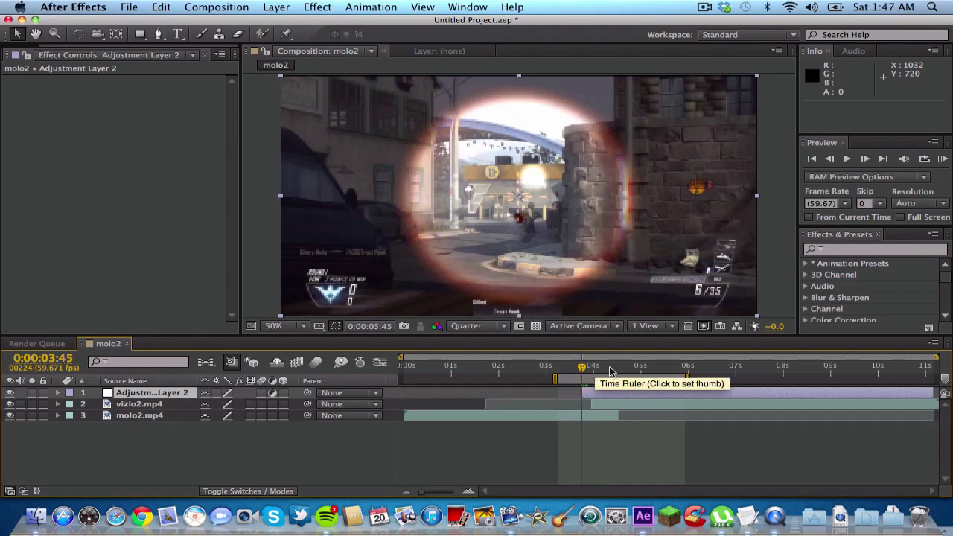
{"action": "left_click", "coordinate": [621, 370]}
{"action": "left_click_drag", "start_coordinate": [621, 370], "coordinate": [619, 370]}
{"action": "key", "text": "alt+bracketright"}
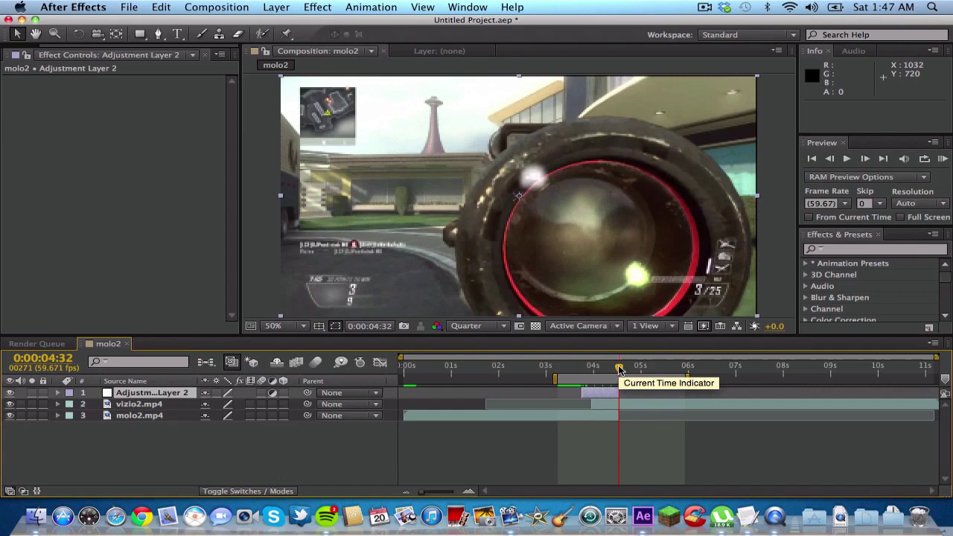
Search Effects & Presets for 'offset' and apply Offset to Adjustment Layer 2.
{"action": "left_click", "coordinate": [910, 249]}
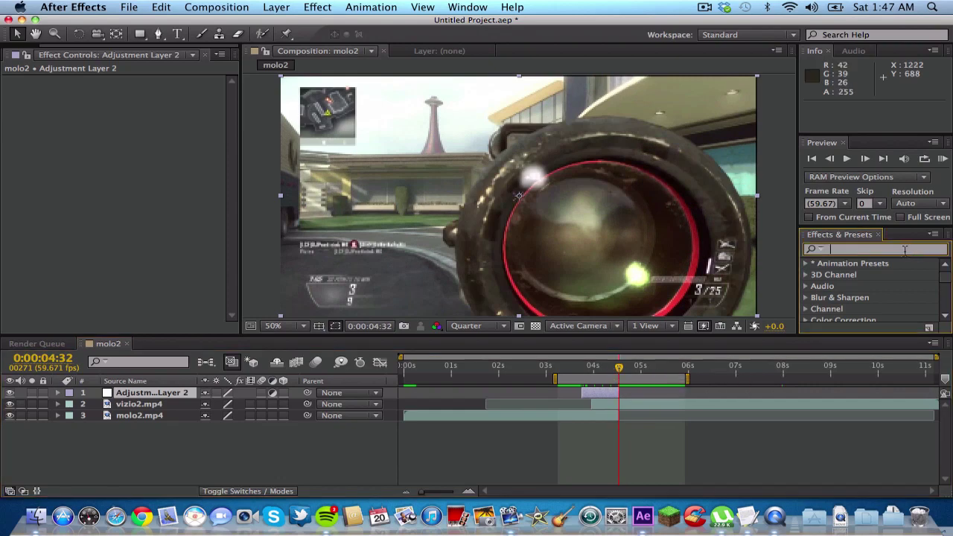
{"action": "type", "text": "offset"}
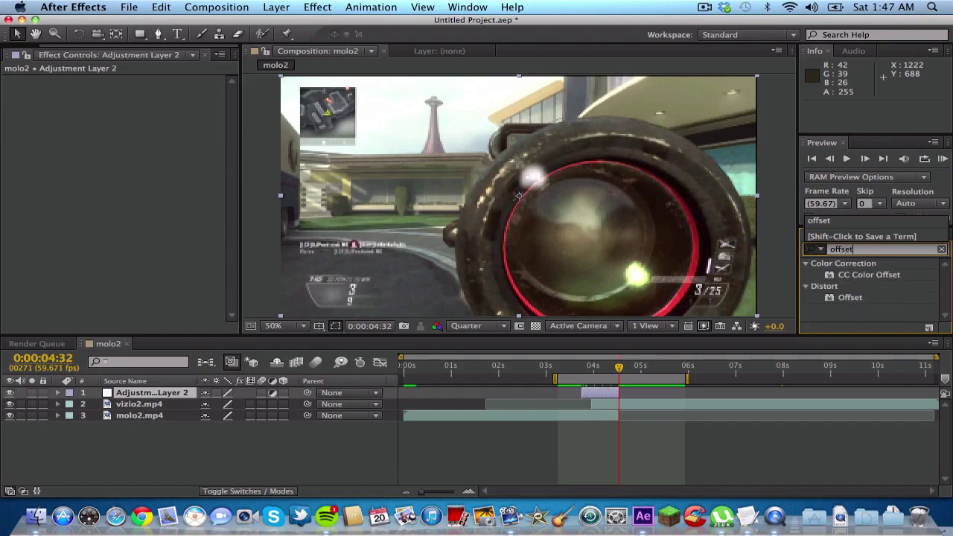
{"action": "left_click_drag", "start_coordinate": [842, 302], "coordinate": [581, 371]}
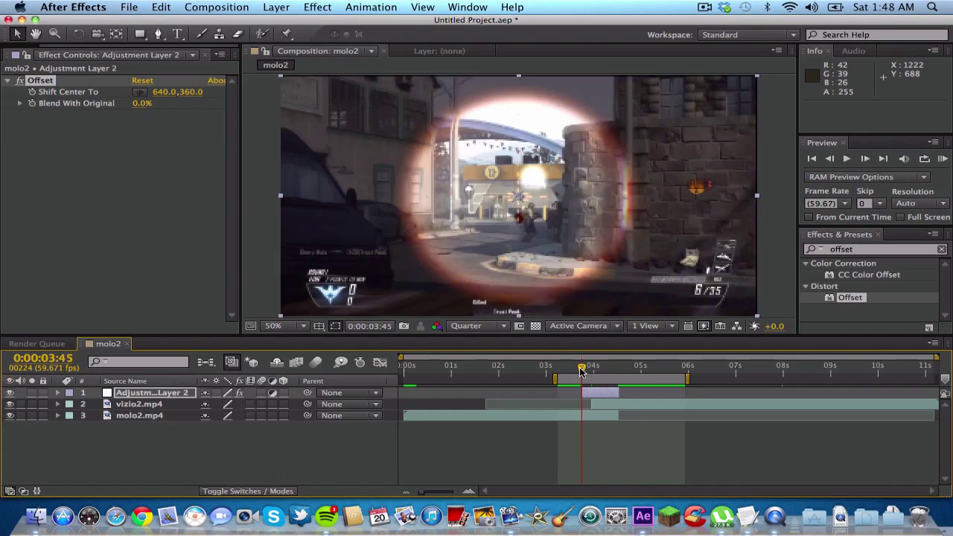
At 0:00:04:29, enter 360*9 as Offset's Shift Center To Y, making it 640.0, 3240.0.
{"action": "left_click", "coordinate": [31, 93]}
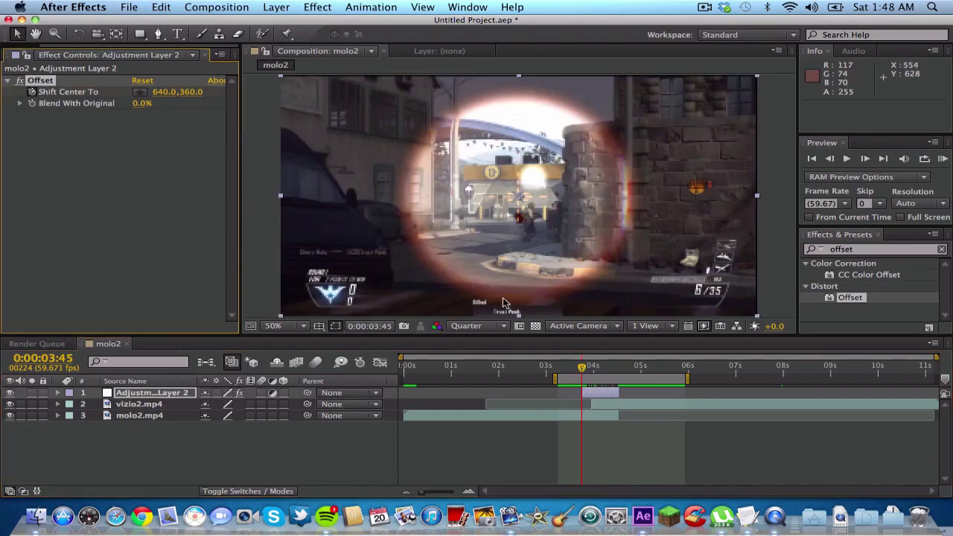
{"action": "left_click_drag", "start_coordinate": [586, 372], "coordinate": [618, 374]}
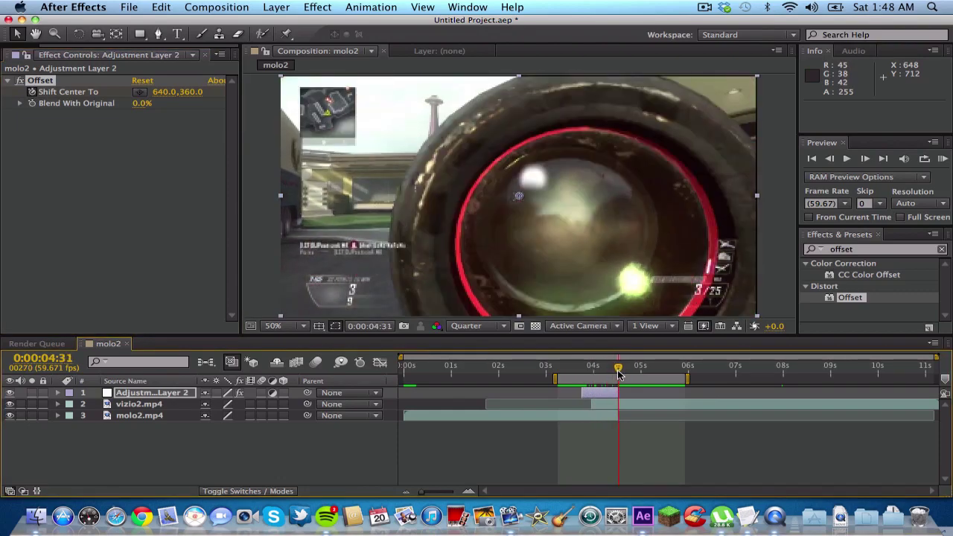
{"action": "left_click", "coordinate": [192, 92]}
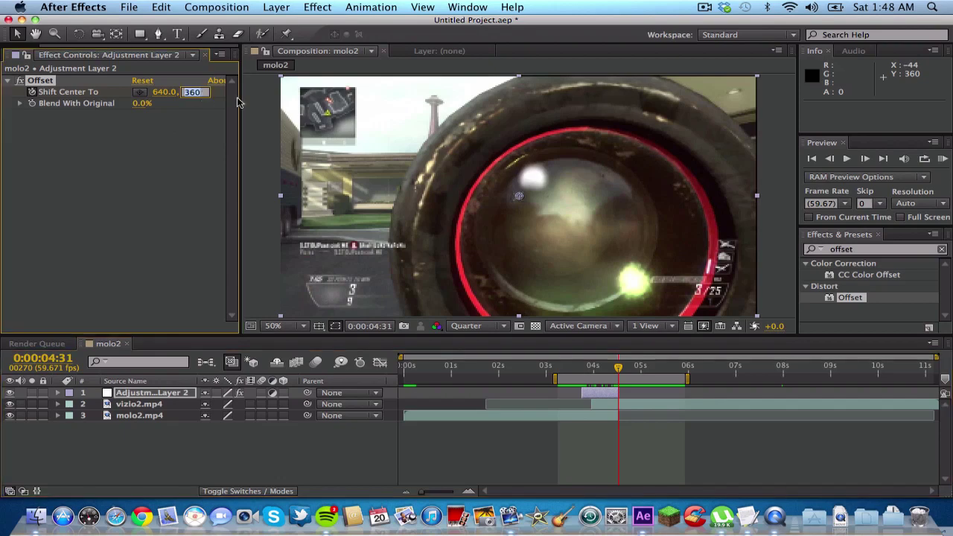
{"action": "left_click", "coordinate": [212, 121]}
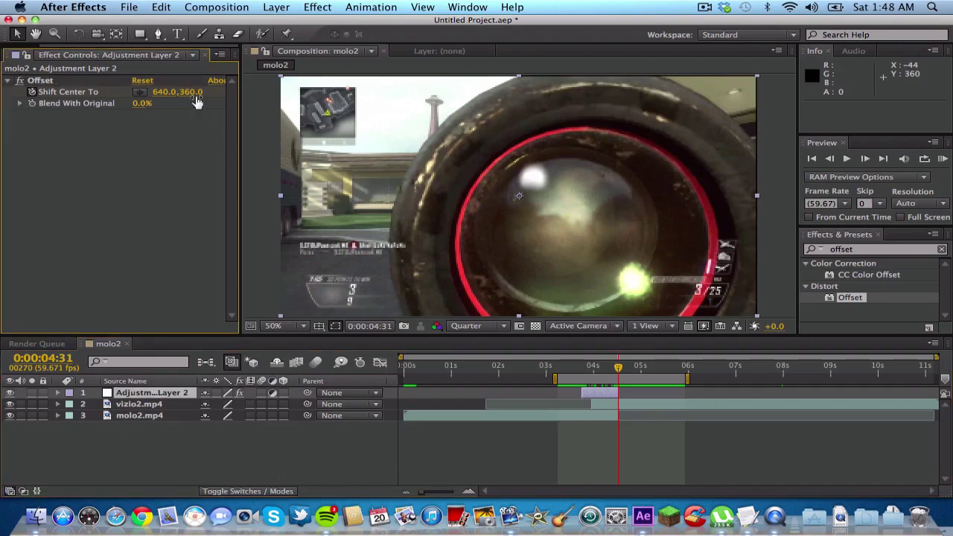
{"action": "left_click_drag", "start_coordinate": [197, 93], "coordinate": [320, 96]}
{"action": "key", "text": "super+z"}
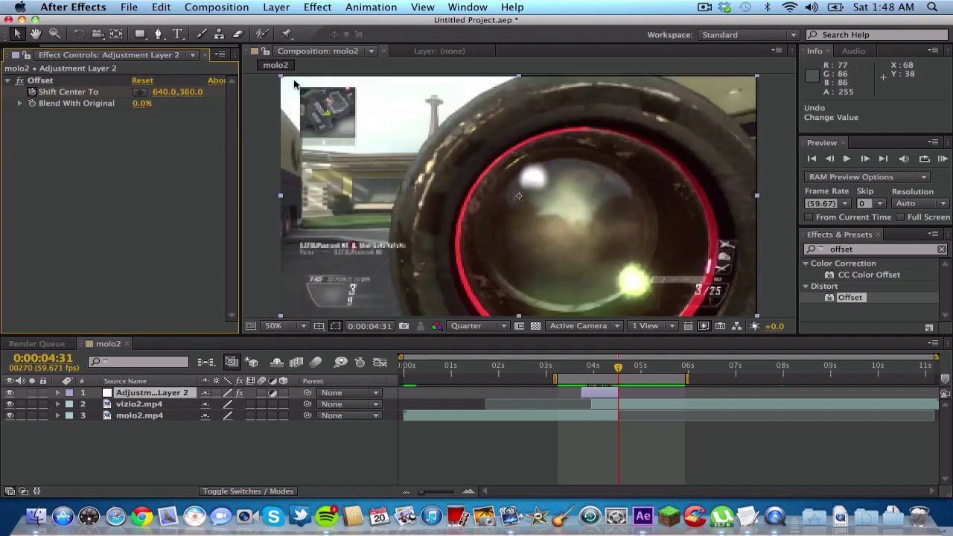
{"action": "left_click", "coordinate": [191, 93]}
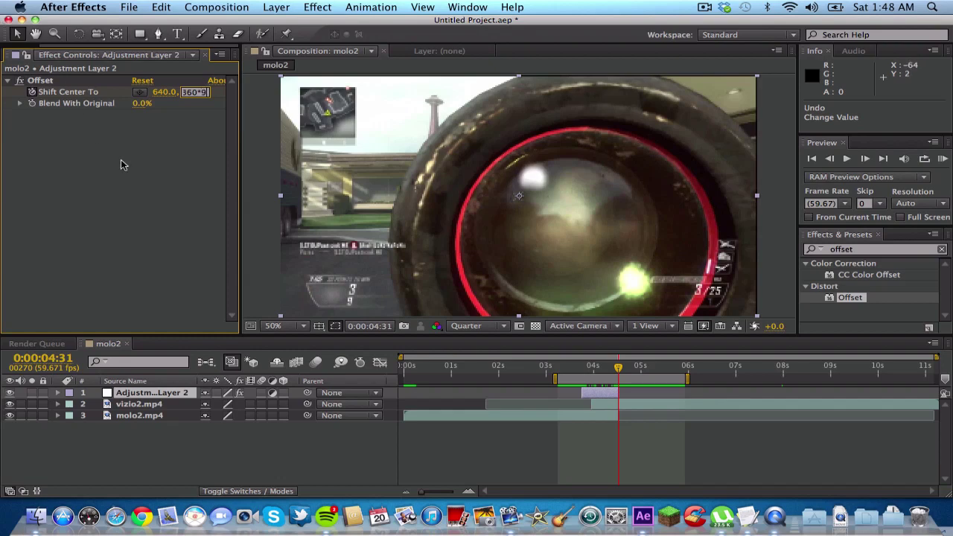
{"action": "key", "text": "Return"}
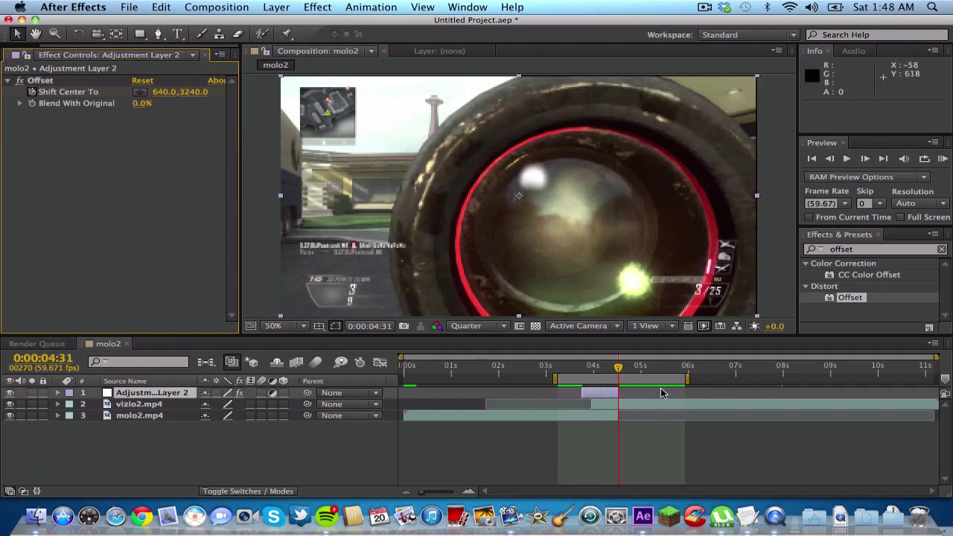
Scrub from the transition start to 4:10 to check the Offset slide-down.
{"action": "mouse_move", "coordinate": [587, 367]}
{"action": "left_mouse_down"}
{"action": "mouse_move", "coordinate": [598, 369]}
{"action": "mouse_move", "coordinate": [580, 368]}
{"action": "left_mouse_up"}
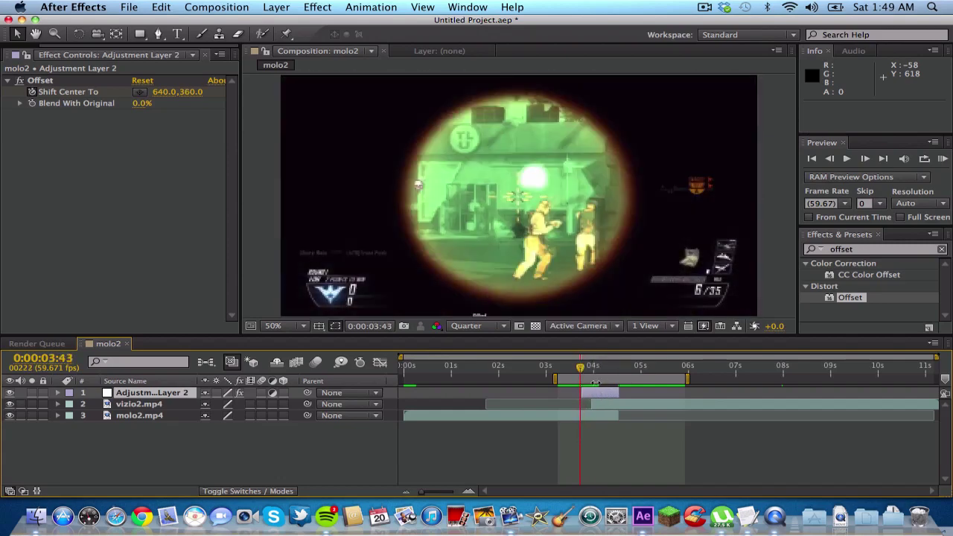
{"action": "left_click_drag", "start_coordinate": [595, 372], "coordinate": [602, 372]}
Keyframe vizio2.mp4's Opacity from 0% near 4:02 up to 100% at 0:00:04:19.
{"action": "left_click", "coordinate": [618, 403]}
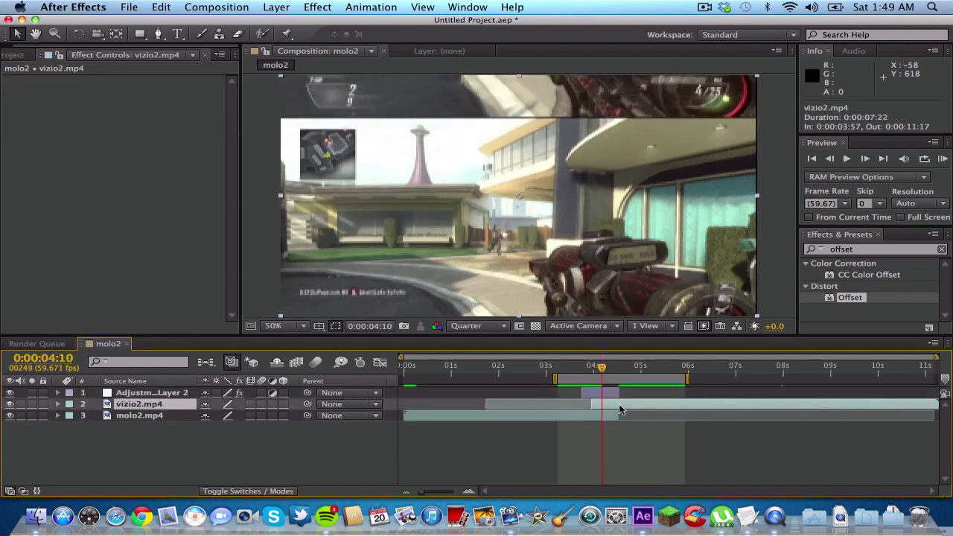
{"action": "key", "text": "t"}
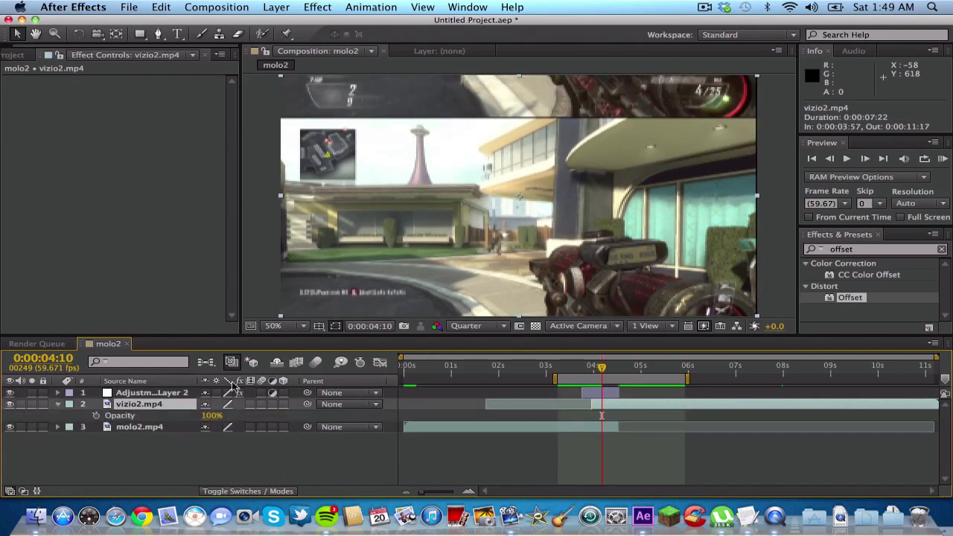
{"action": "left_click", "coordinate": [96, 416]}
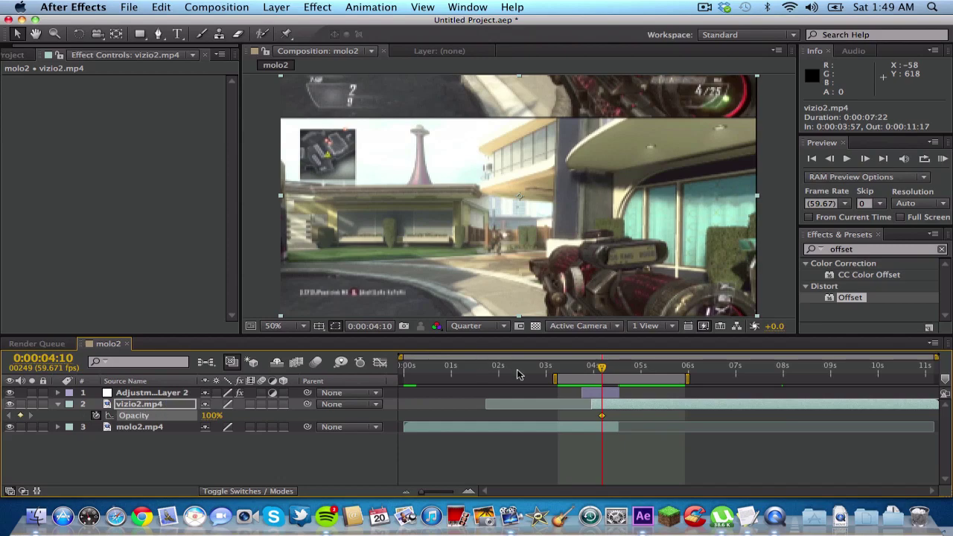
{"action": "left_click_drag", "start_coordinate": [601, 370], "coordinate": [594, 368]}
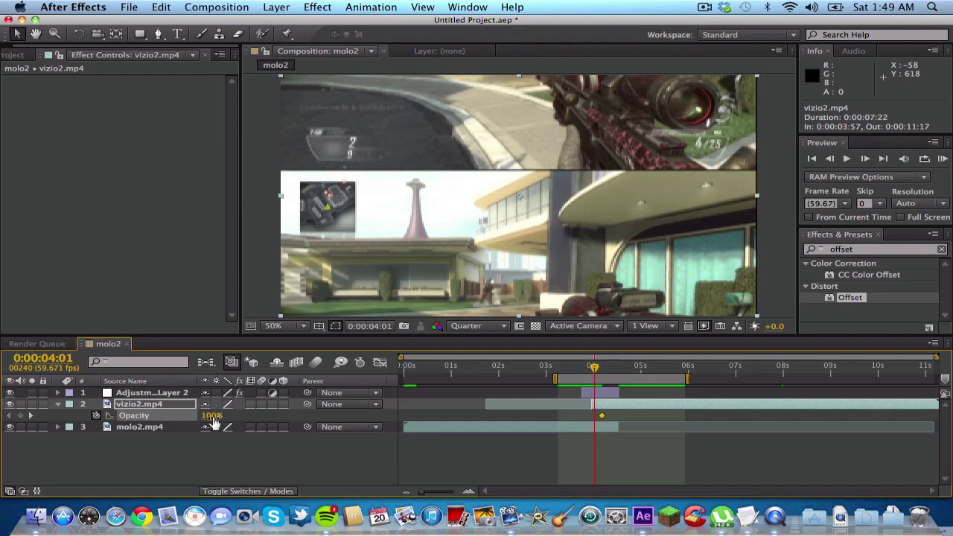
{"action": "left_click_drag", "start_coordinate": [213, 422], "coordinate": [65, 415]}
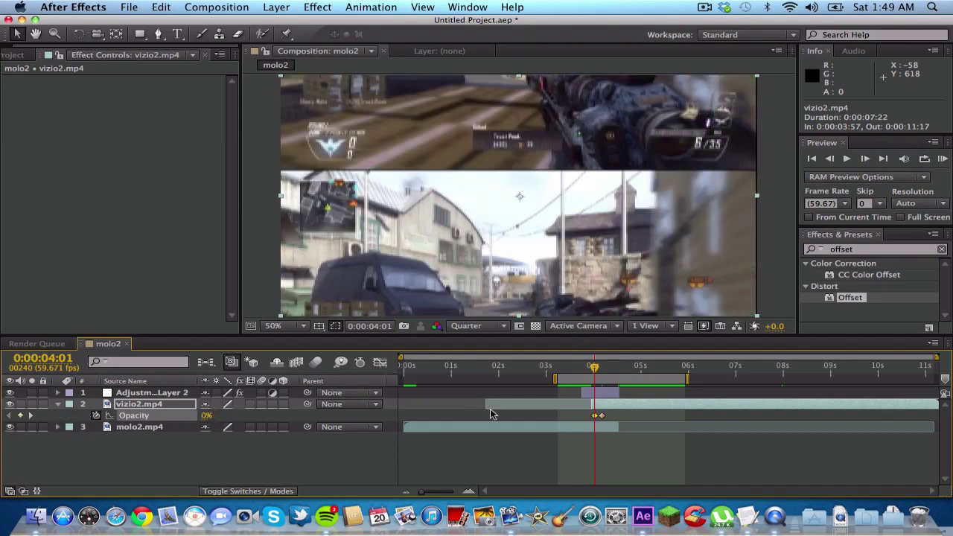
{"action": "mouse_move", "coordinate": [593, 373]}
{"action": "left_mouse_down"}
{"action": "mouse_move", "coordinate": [603, 372]}
{"action": "mouse_move", "coordinate": [595, 373]}
{"action": "left_mouse_up"}
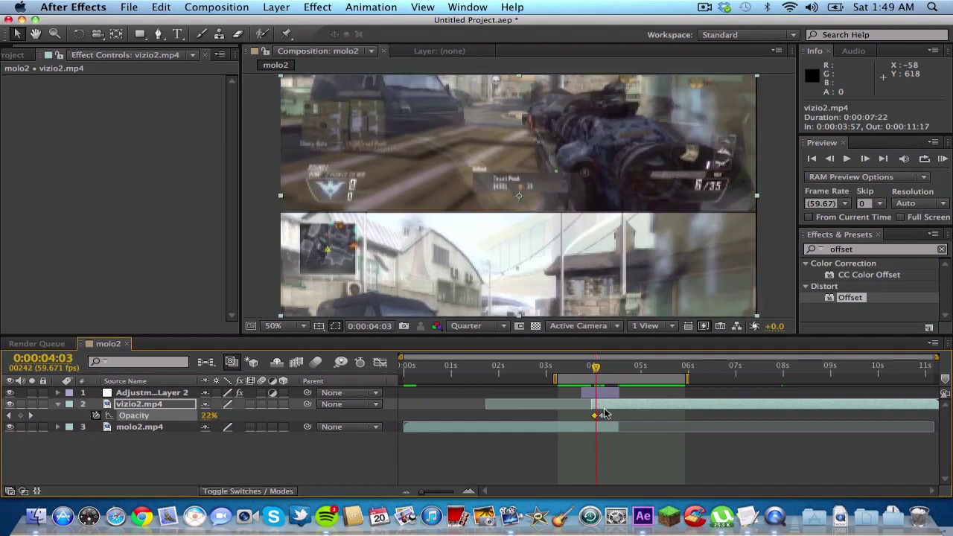
{"action": "left_click", "coordinate": [602, 416]}
{"action": "left_click_drag", "start_coordinate": [604, 415], "coordinate": [609, 417]}
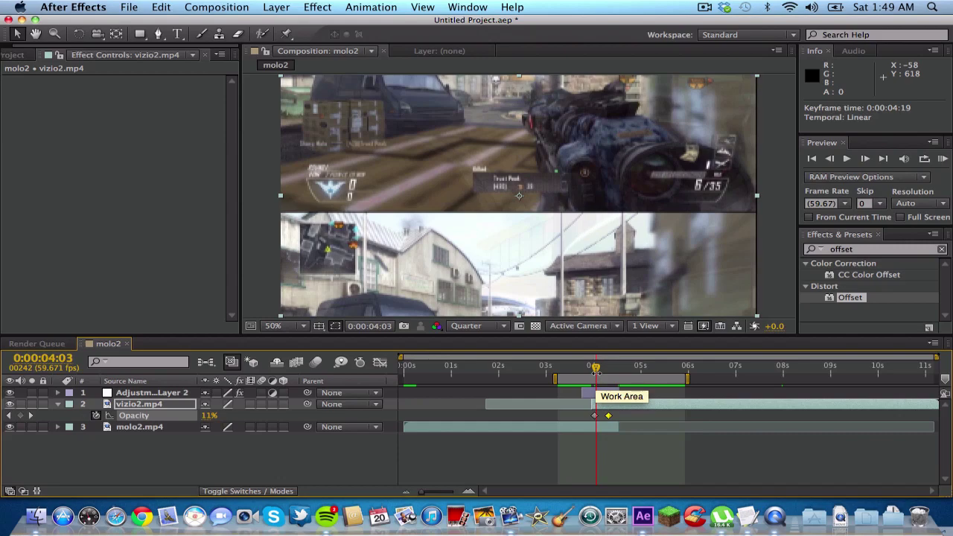
{"action": "left_click_drag", "start_coordinate": [596, 368], "coordinate": [613, 374]}
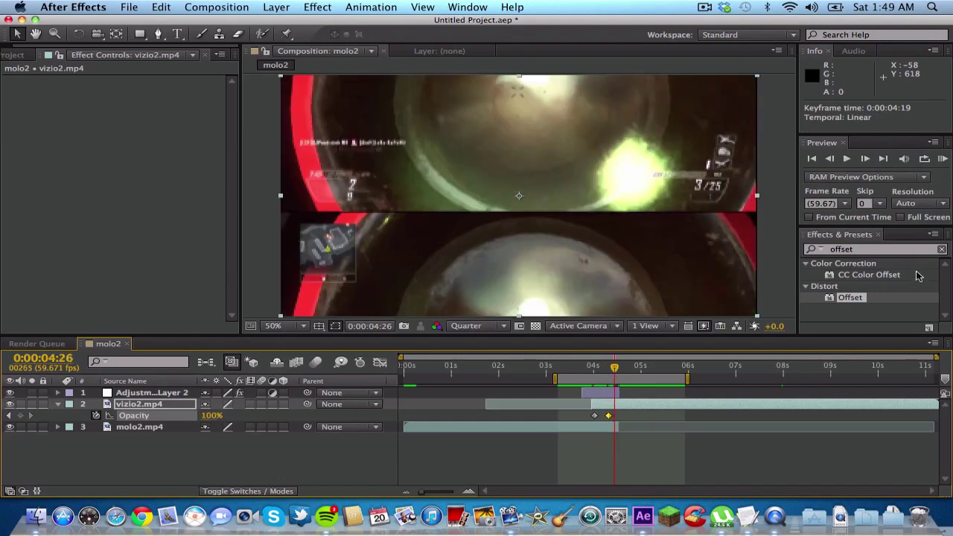
Search 'dire' and apply Directional Blur to Adjustment Layer 2 below its Offset.
{"action": "left_click", "coordinate": [942, 250]}
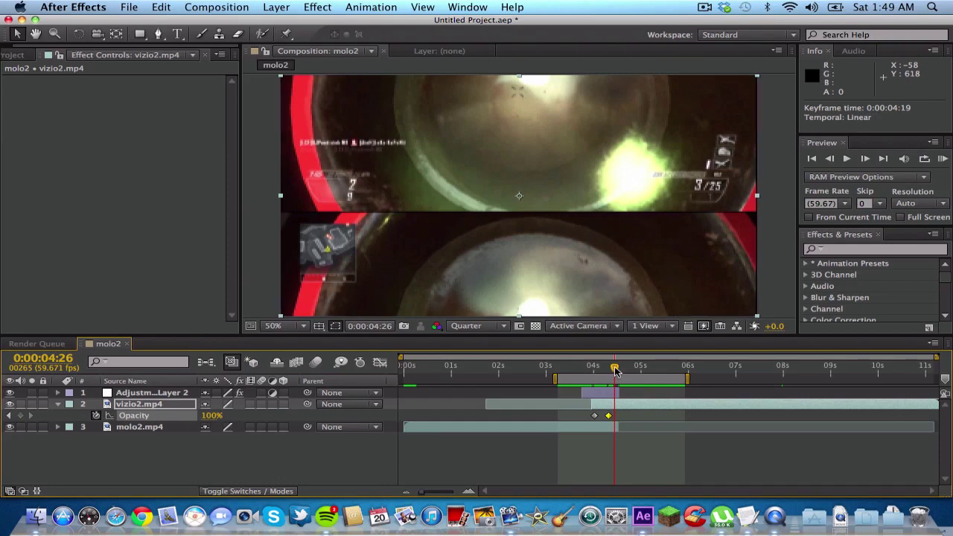
{"action": "left_click_drag", "start_coordinate": [615, 370], "coordinate": [622, 372]}
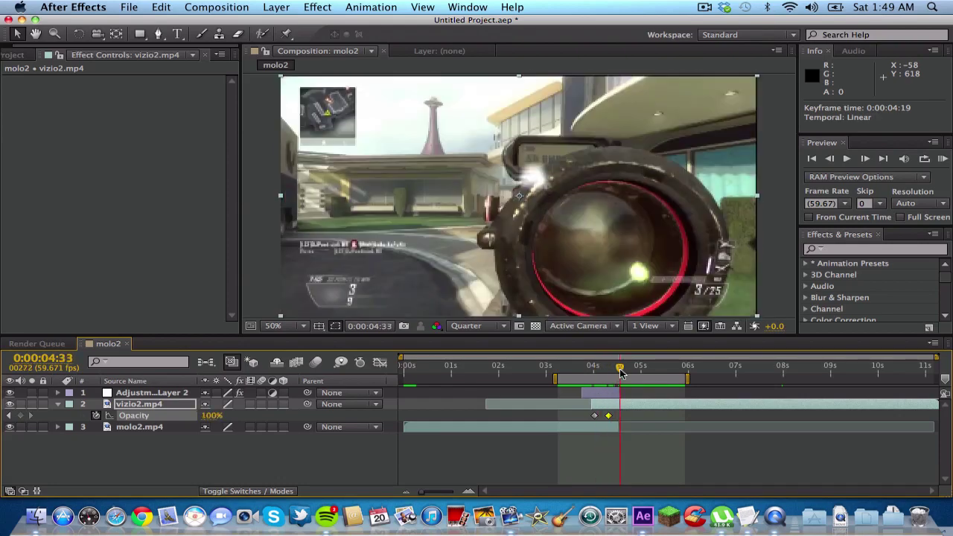
{"action": "left_click", "coordinate": [603, 393]}
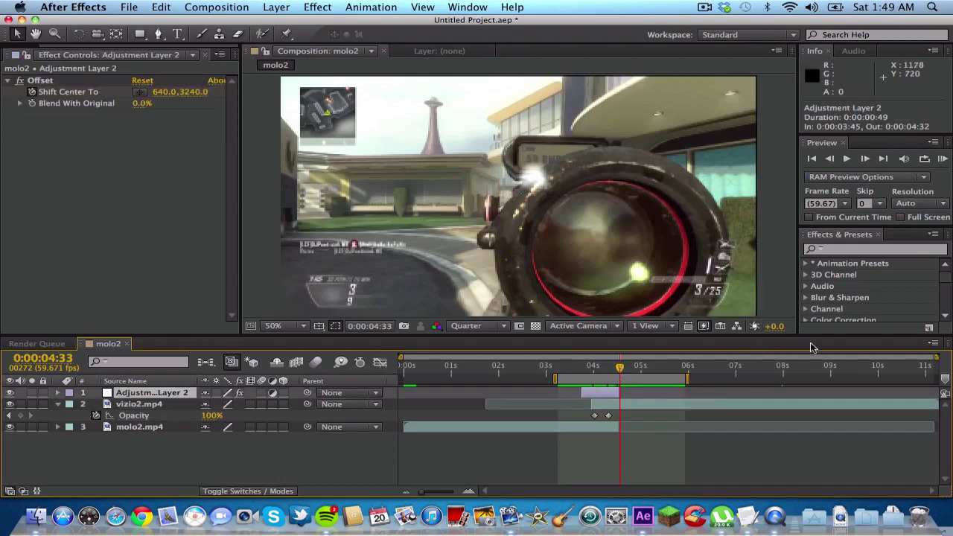
{"action": "left_click", "coordinate": [867, 250]}
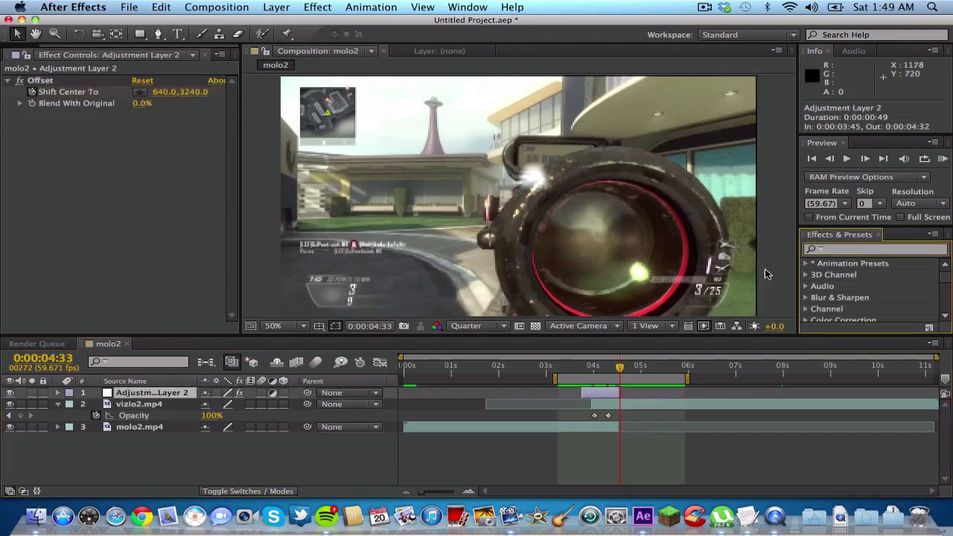
{"action": "type", "text": "dire"}
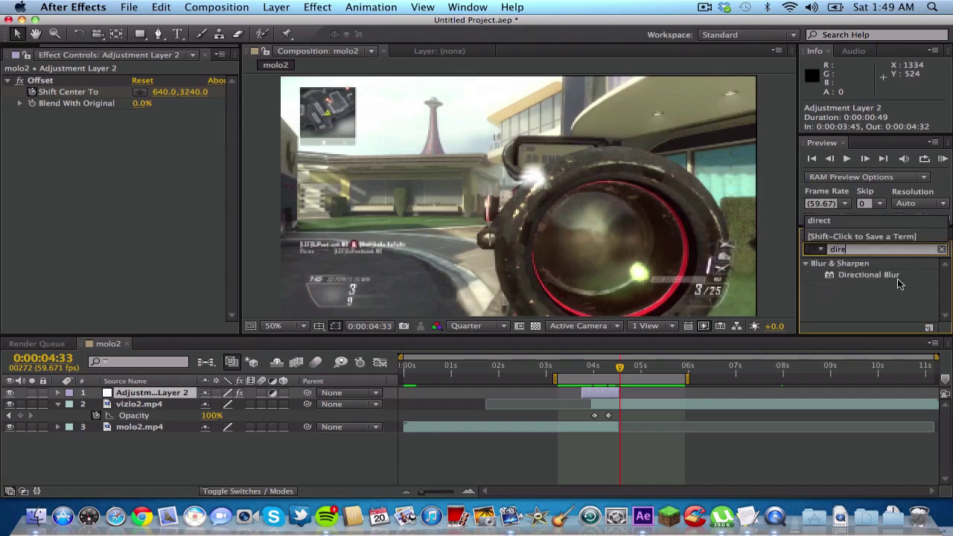
{"action": "left_click_drag", "start_coordinate": [892, 276], "coordinate": [601, 394]}
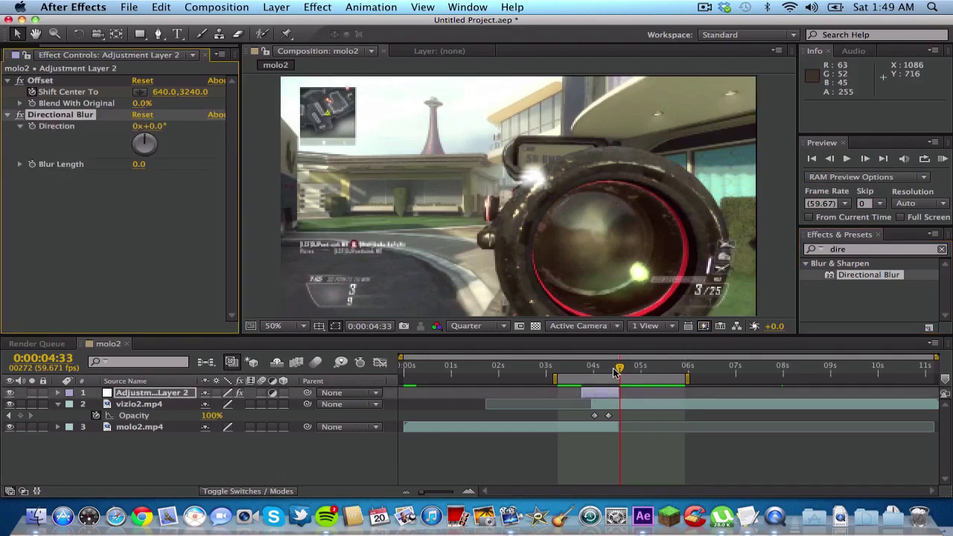
Keyframe Blur Length at 50 around 4:06 and 0 at 4:30, then preview the blur.
{"action": "left_click_drag", "start_coordinate": [615, 372], "coordinate": [583, 368]}
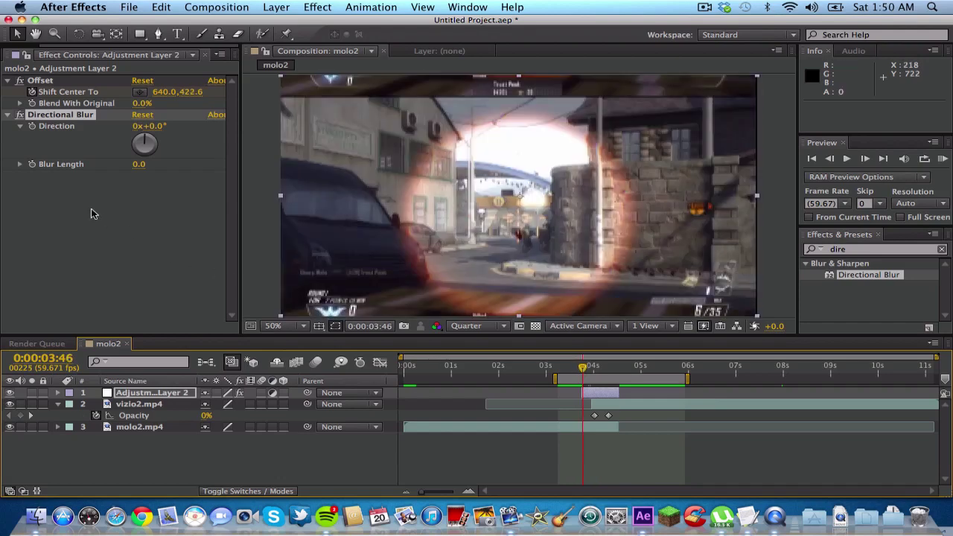
{"action": "left_click", "coordinate": [31, 164]}
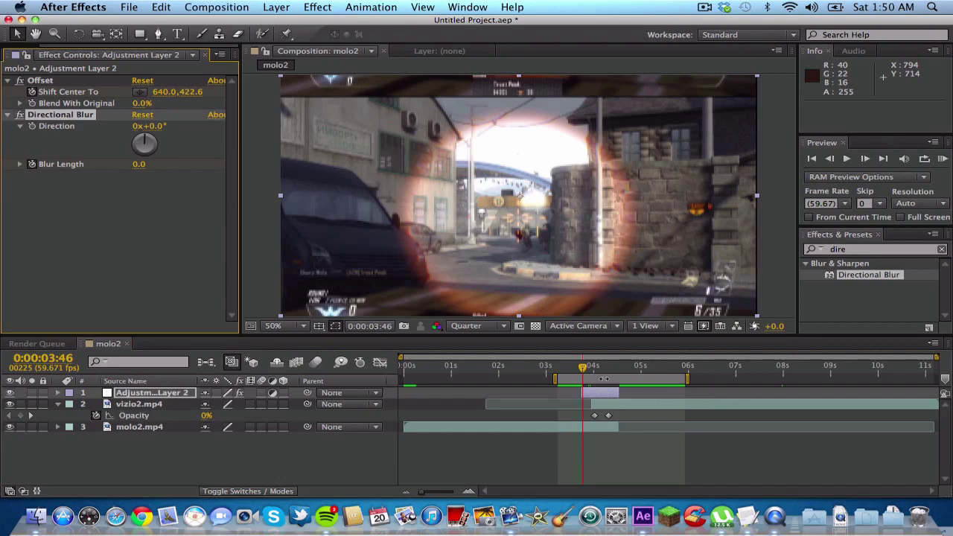
{"action": "left_click_drag", "start_coordinate": [585, 368], "coordinate": [602, 370]}
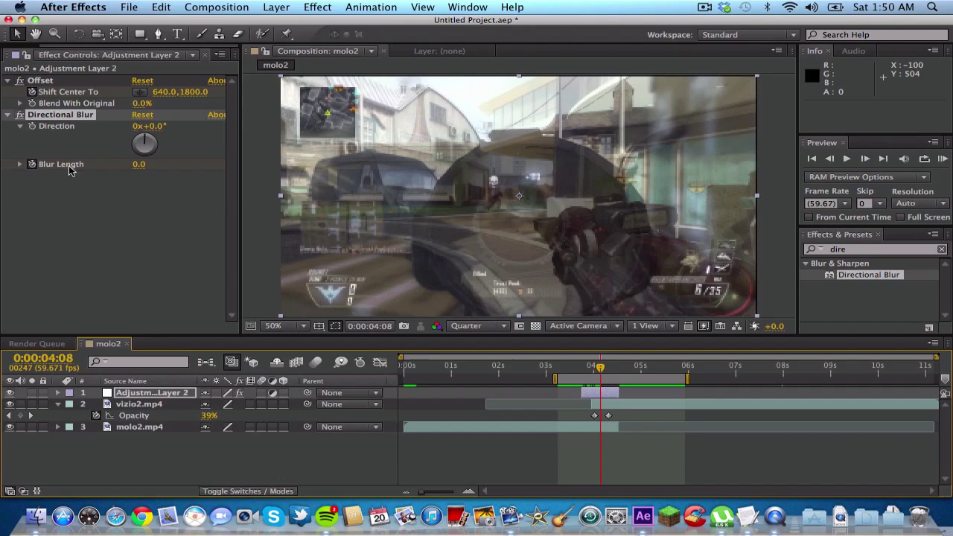
{"action": "left_click", "coordinate": [139, 164]}
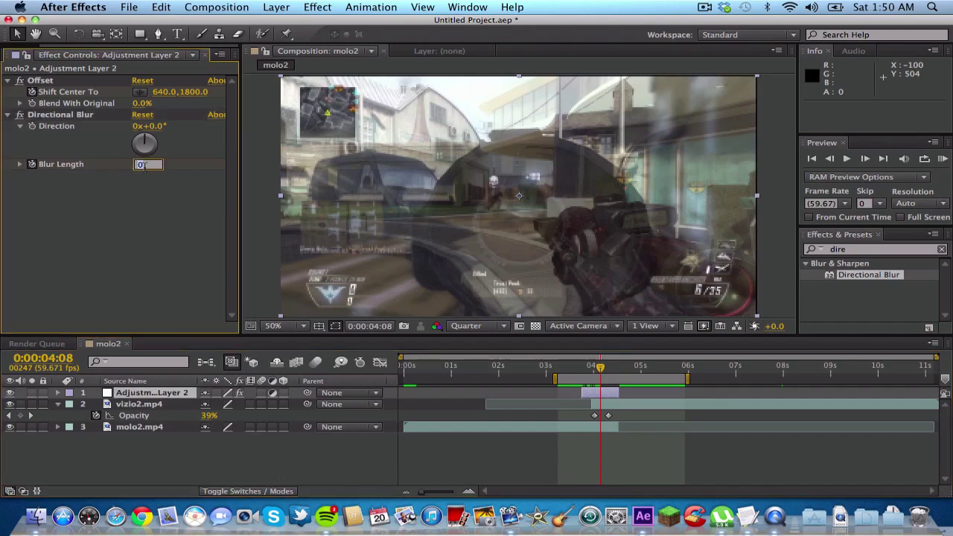
{"action": "type", "text": "50"}
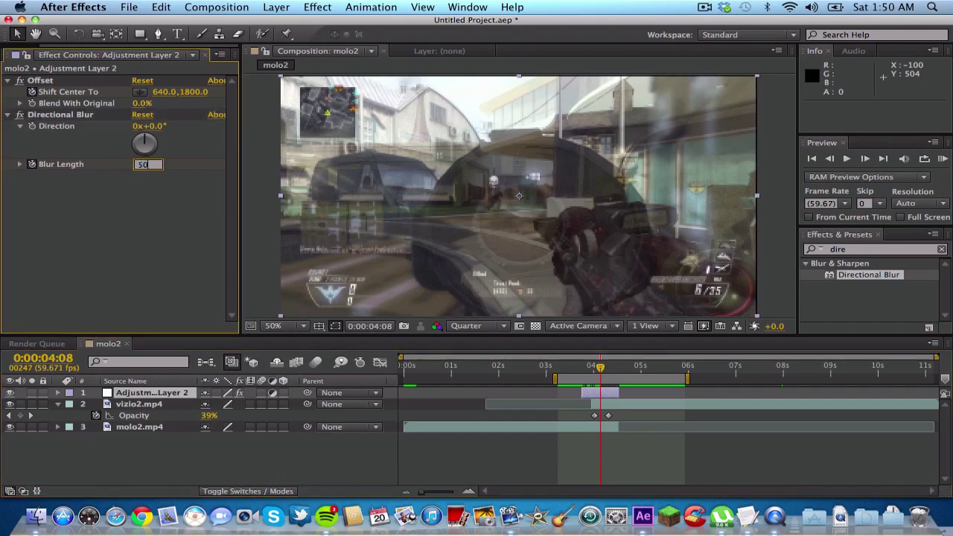
{"action": "key", "text": "Return"}
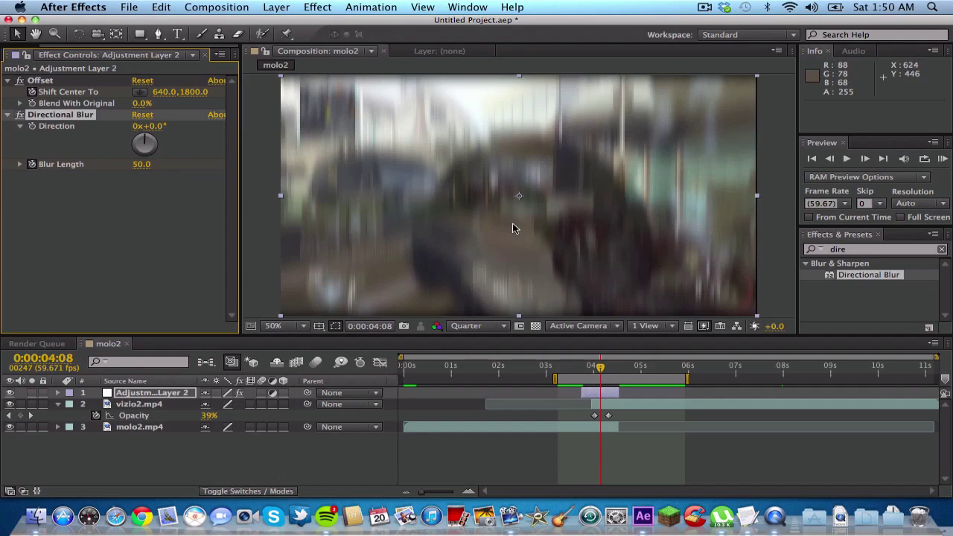
{"action": "left_click_drag", "start_coordinate": [602, 370], "coordinate": [617, 368]}
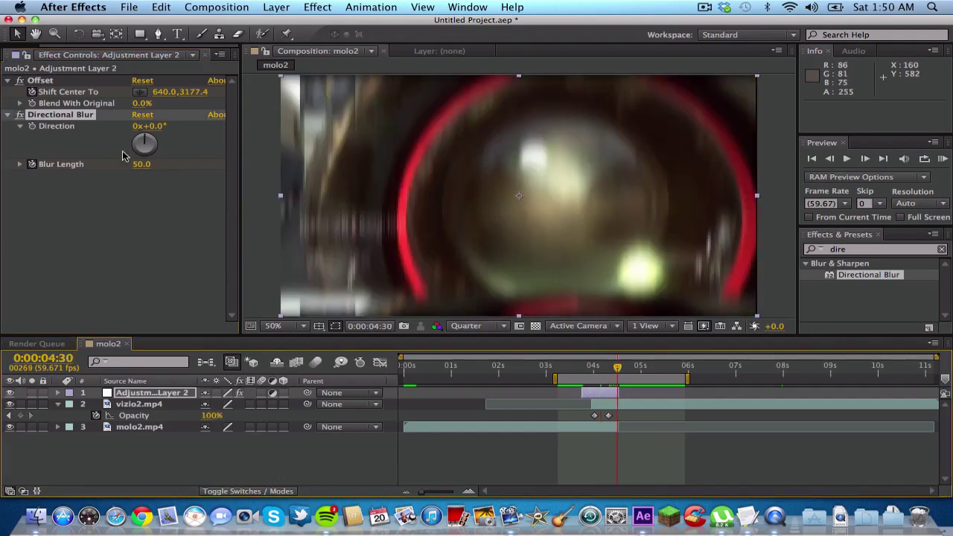
{"action": "left_click", "coordinate": [142, 166]}
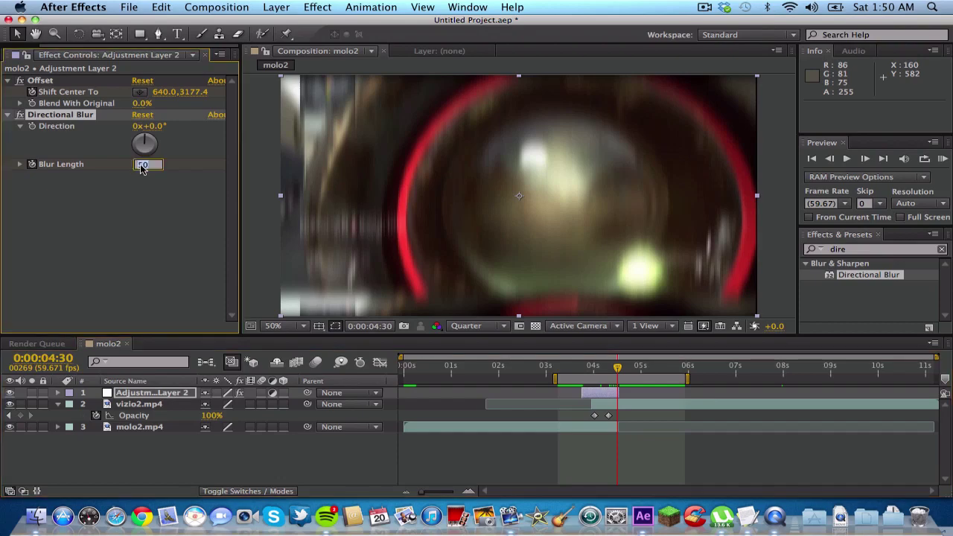
{"action": "type", "text": "0"}
{"action": "key", "text": "Return"}
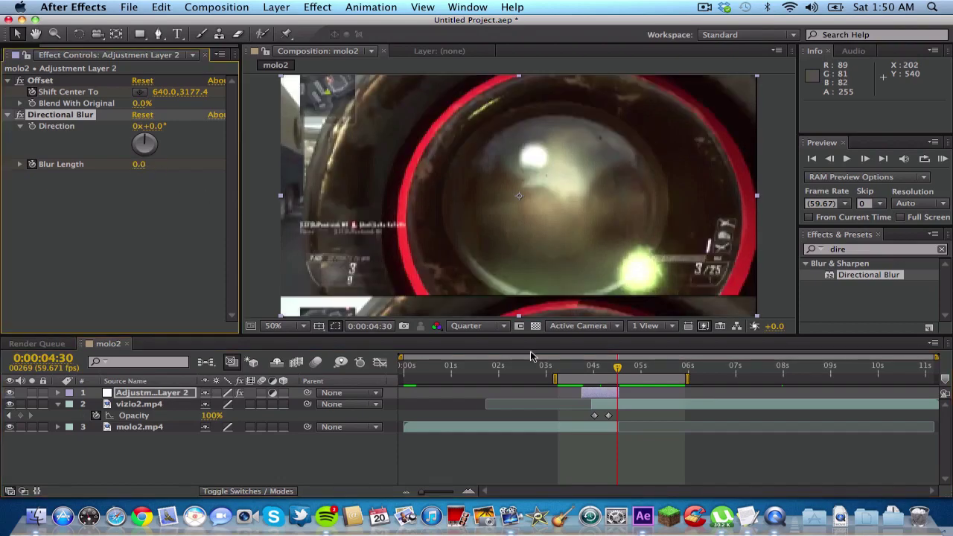
{"action": "mouse_move", "coordinate": [587, 370]}
{"action": "left_mouse_down"}
{"action": "mouse_move", "coordinate": [618, 375]}
{"action": "mouse_move", "coordinate": [579, 369]}
{"action": "mouse_move", "coordinate": [616, 374]}
{"action": "mouse_move", "coordinate": [595, 370]}
{"action": "left_mouse_up"}
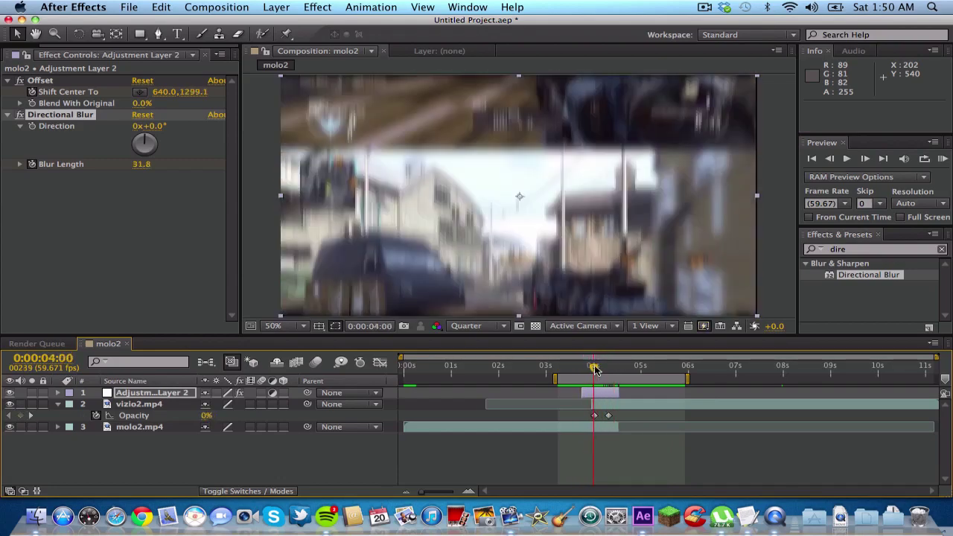
Search 'curv' and apply Curves to Adjustment Layer 2 after Directional Blur.
{"action": "left_click", "coordinate": [942, 250]}
{"action": "left_click", "coordinate": [888, 251]}
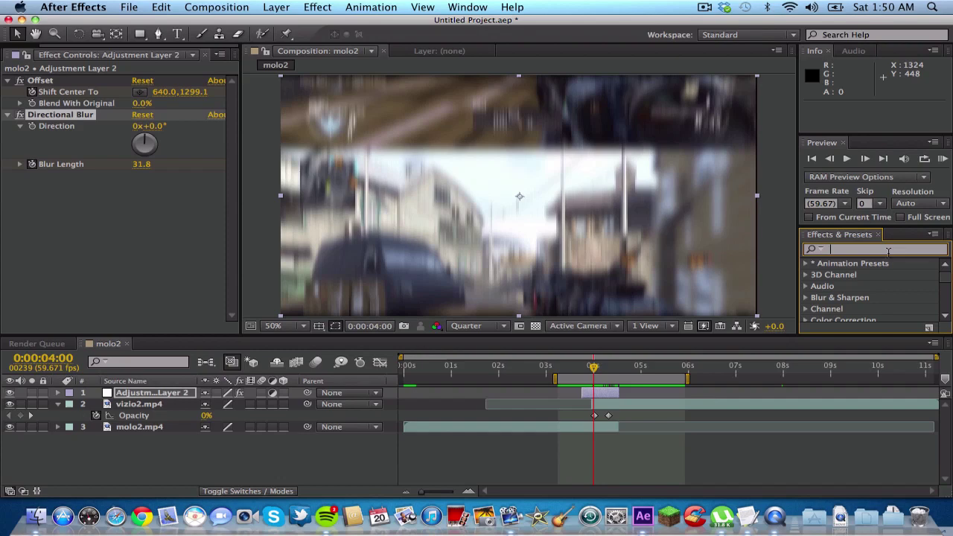
{"action": "type", "text": "c"}
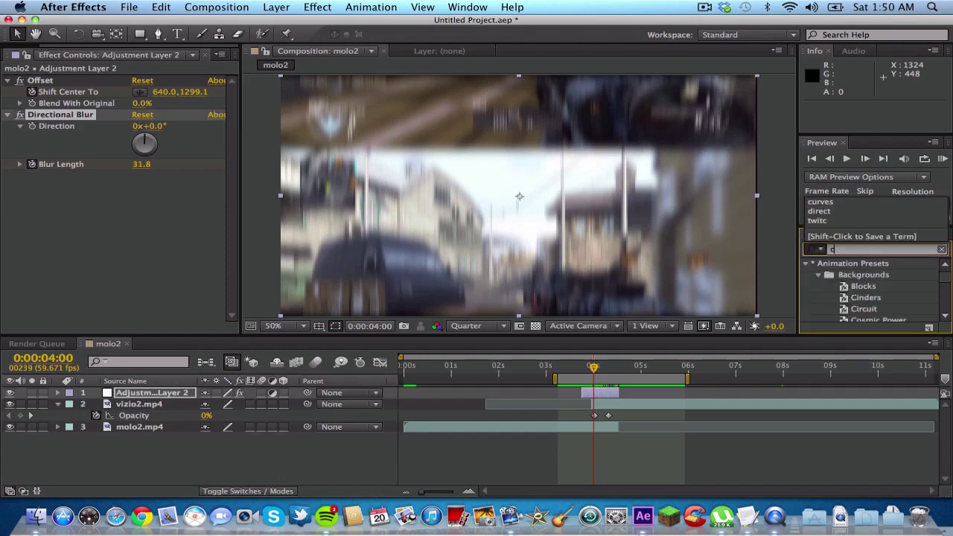
{"action": "type", "text": "urv"}
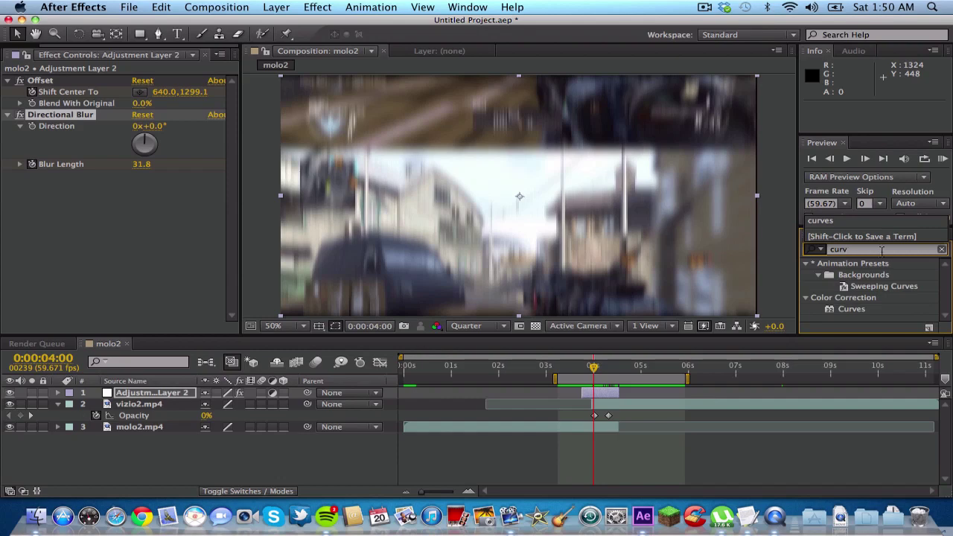
{"action": "left_click_drag", "start_coordinate": [844, 310], "coordinate": [603, 394]}
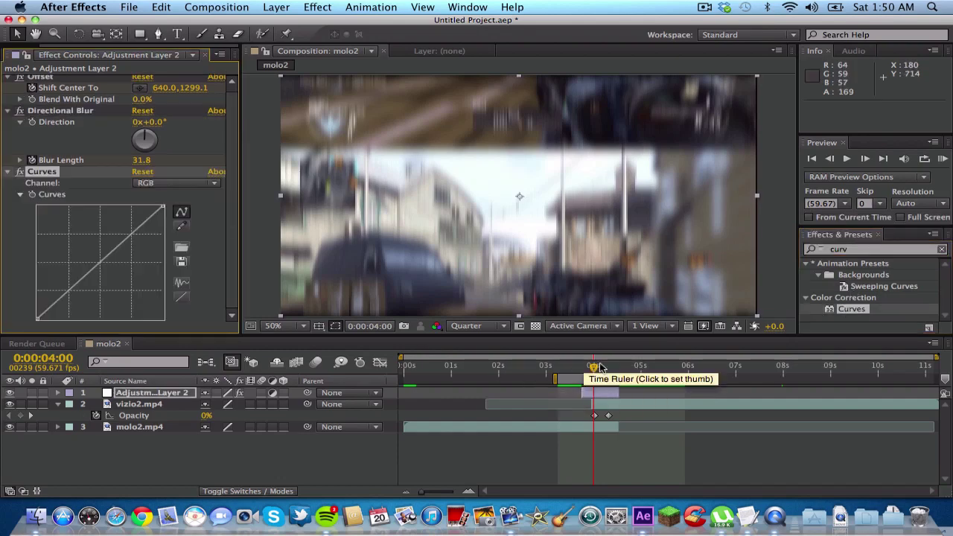
In mid-transition, bend the Curves RGB curve into an S-shape with a raised upper point.
{"action": "left_click_drag", "start_coordinate": [587, 370], "coordinate": [582, 368]}
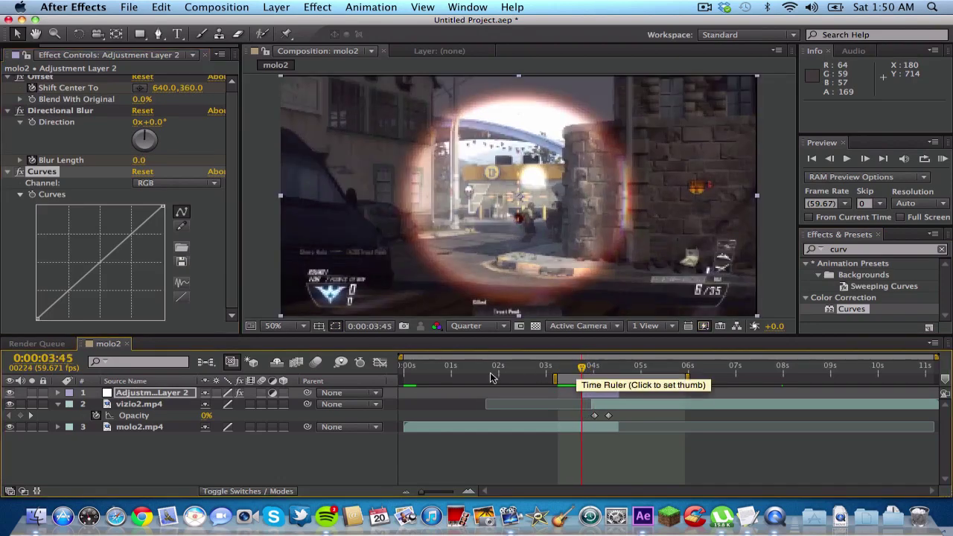
{"action": "left_click", "coordinate": [32, 195]}
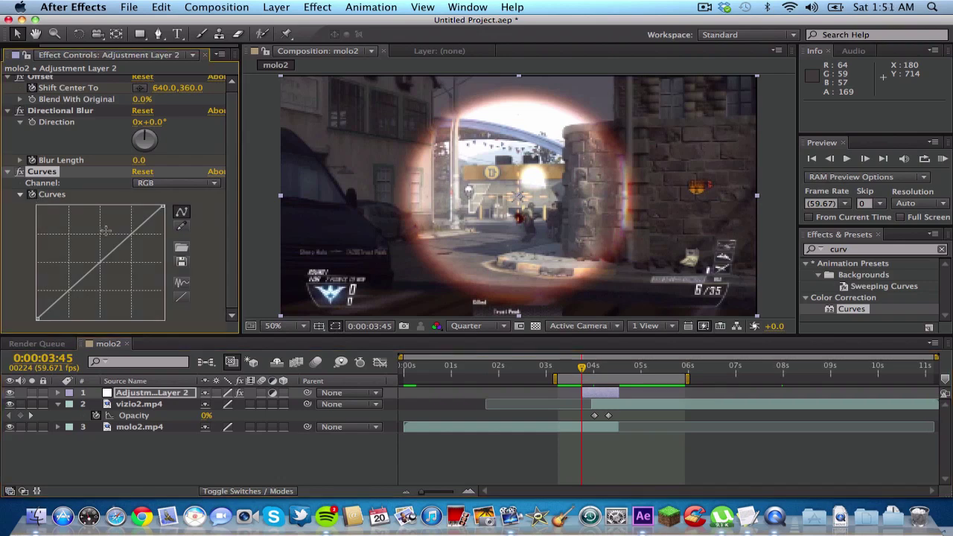
{"action": "left_click", "coordinate": [600, 368]}
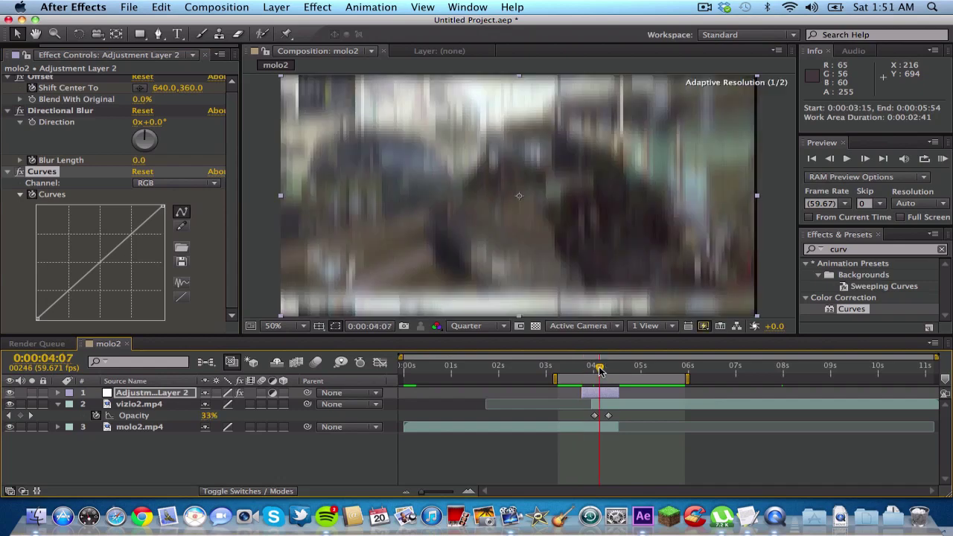
{"action": "left_click_drag", "start_coordinate": [600, 370], "coordinate": [601, 371]}
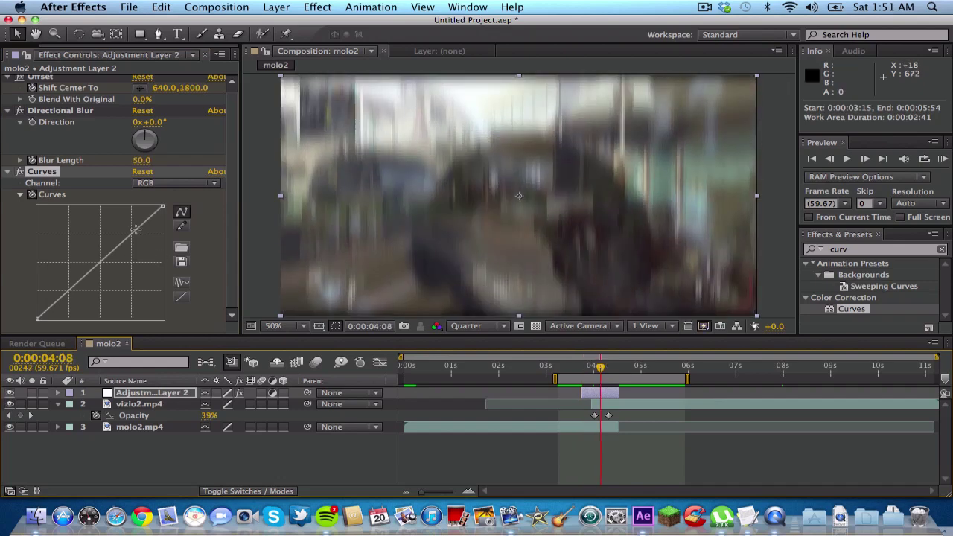
{"action": "left_click_drag", "start_coordinate": [135, 228], "coordinate": [129, 225]}
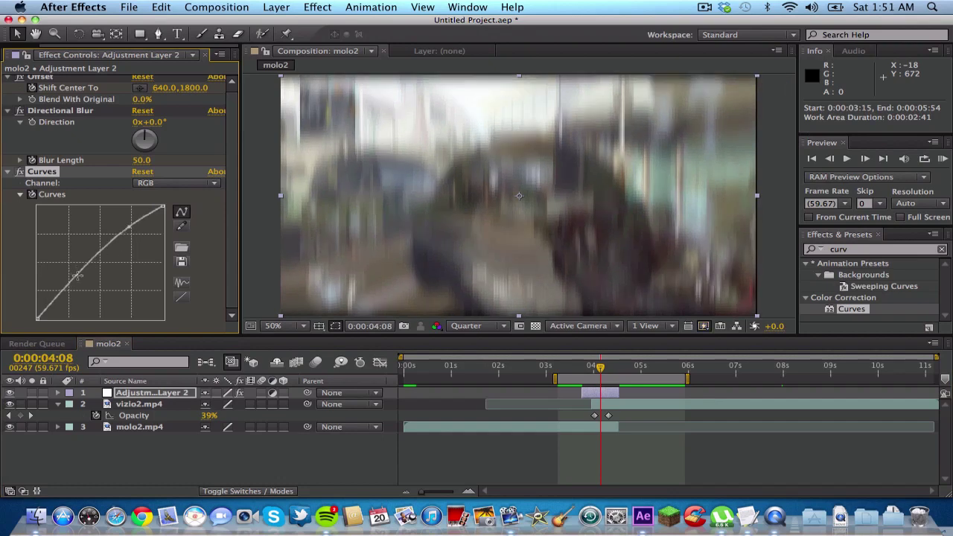
{"action": "left_click", "coordinate": [82, 275]}
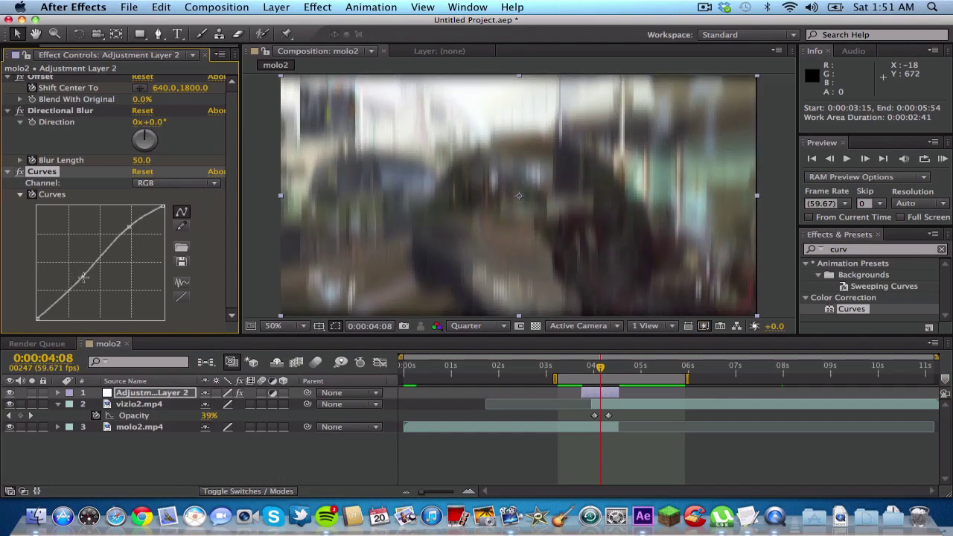
Switch Curves to the Blue channel and lift it to tint the picture blue.
{"action": "left_click", "coordinate": [208, 189]}
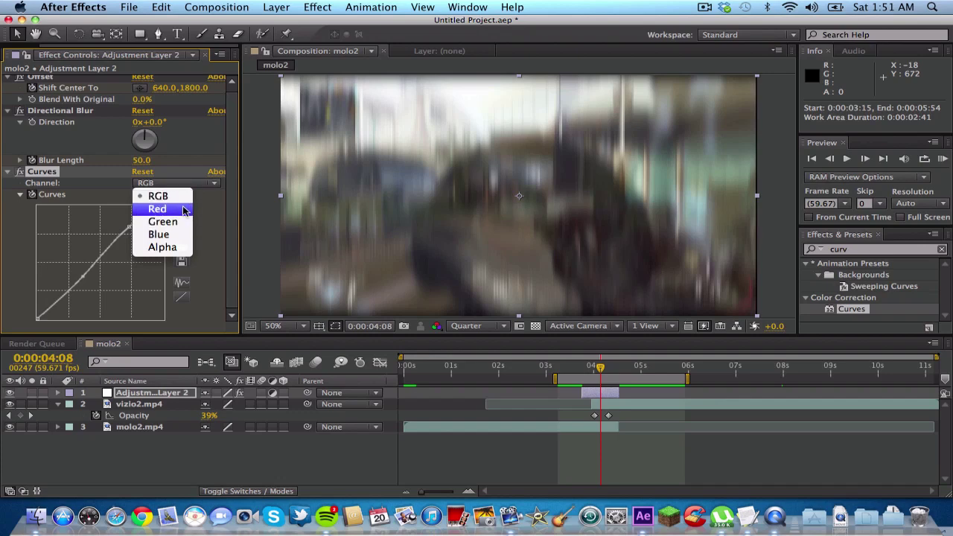
{"action": "left_click", "coordinate": [160, 235]}
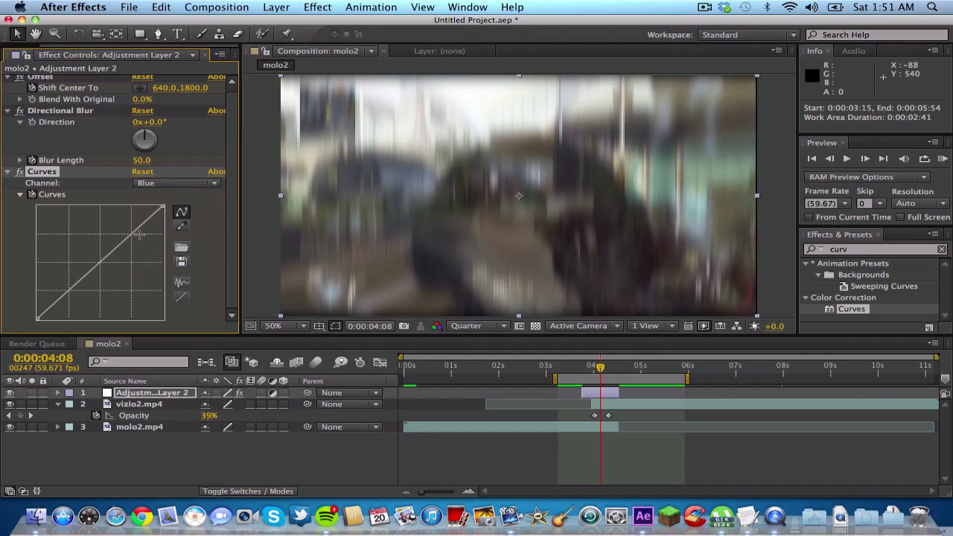
{"action": "left_click_drag", "start_coordinate": [136, 231], "coordinate": [92, 248]}
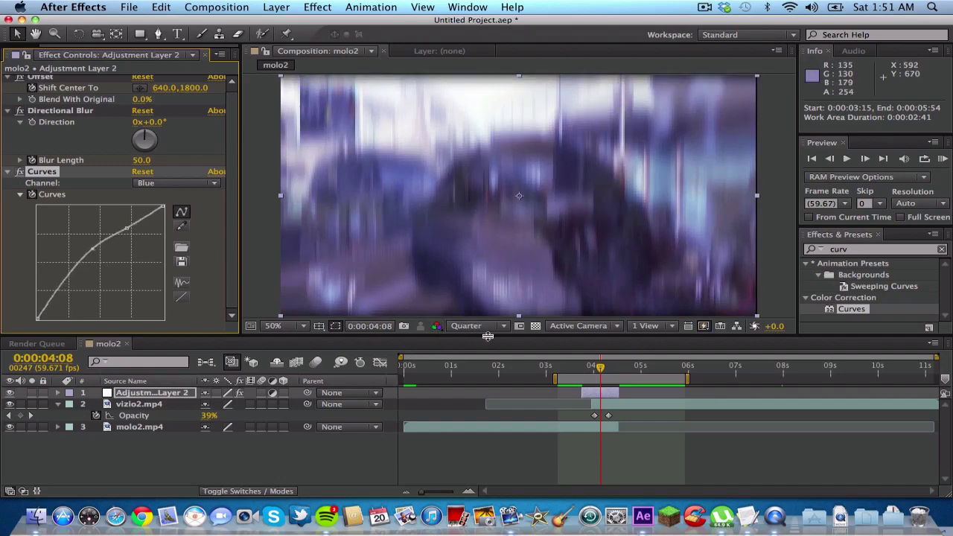
At 4:26, pull the point off the Blue curve so it returns to a straight diagonal.
{"action": "left_click_drag", "start_coordinate": [601, 370], "coordinate": [619, 370]}
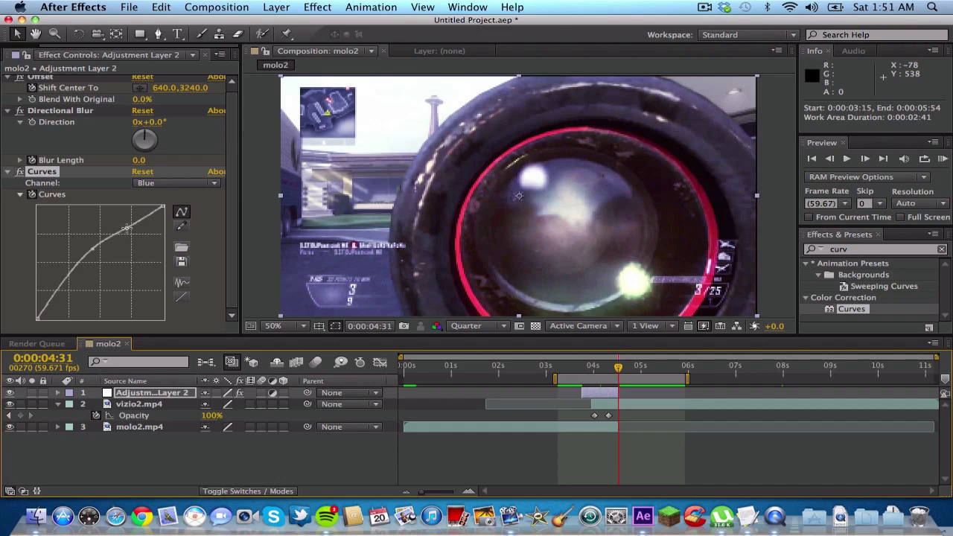
{"action": "left_click_drag", "start_coordinate": [127, 227], "coordinate": [126, 232]}
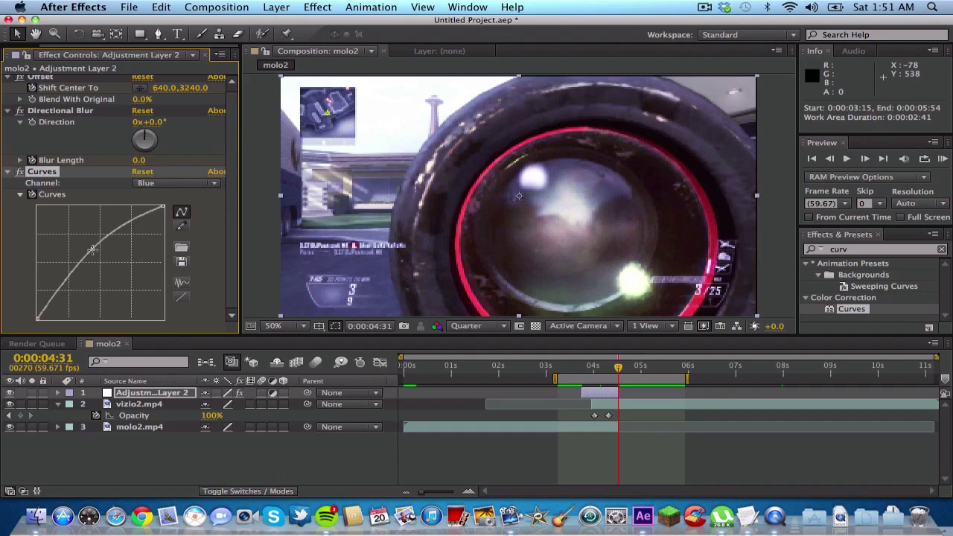
{"action": "left_click_drag", "start_coordinate": [92, 249], "coordinate": [528, 144]}
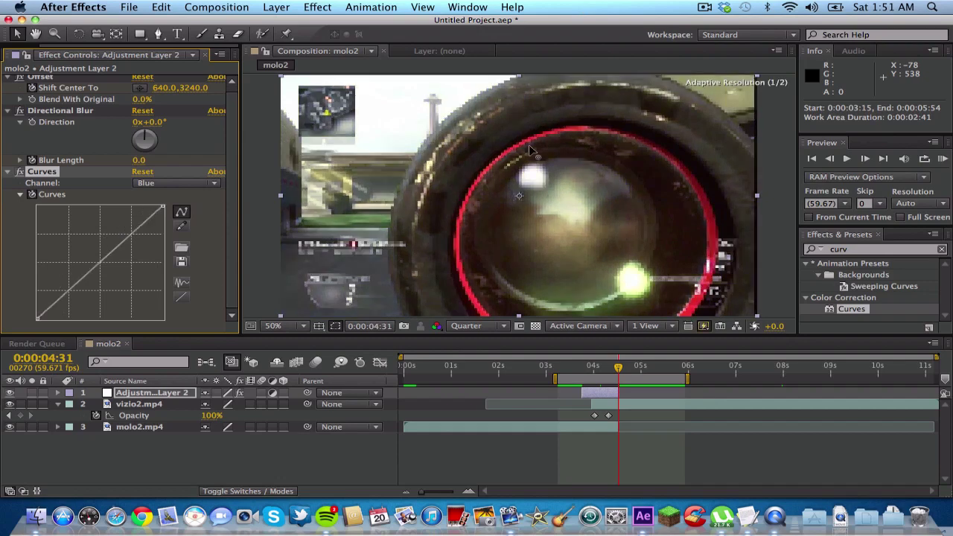
Back on the RGB channel, remove the upper curve point to straighten the RGB curve.
{"action": "left_click", "coordinate": [215, 183]}
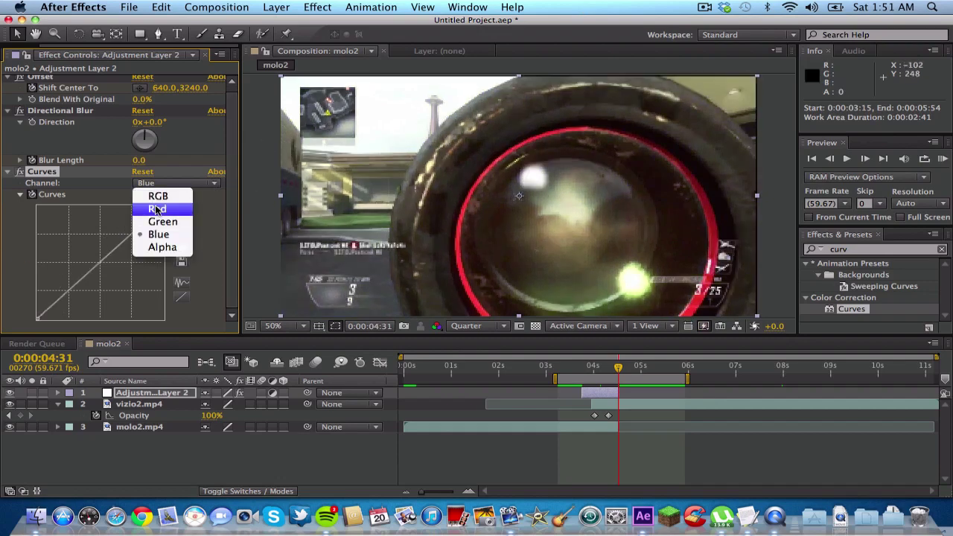
{"action": "left_click", "coordinate": [156, 209]}
{"action": "left_click", "coordinate": [186, 184]}
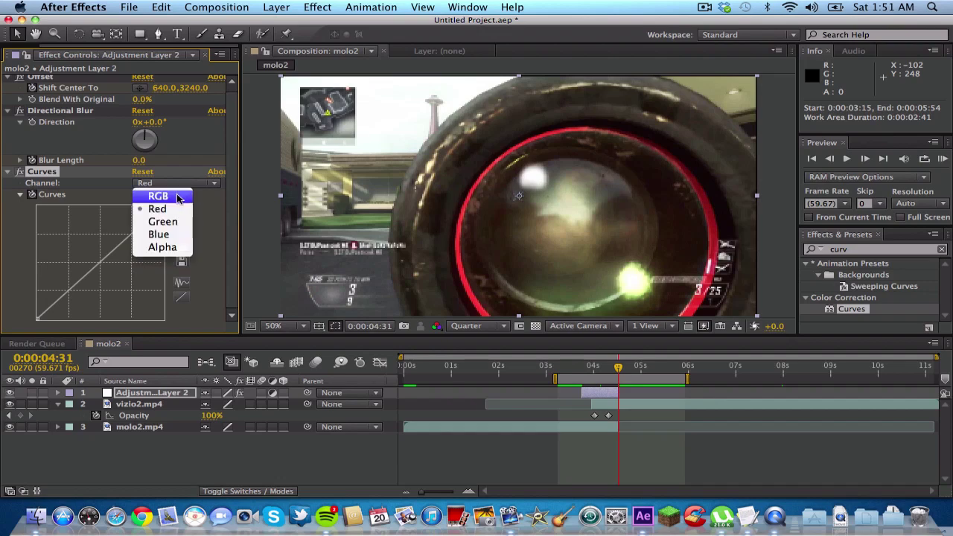
{"action": "left_click", "coordinate": [178, 197]}
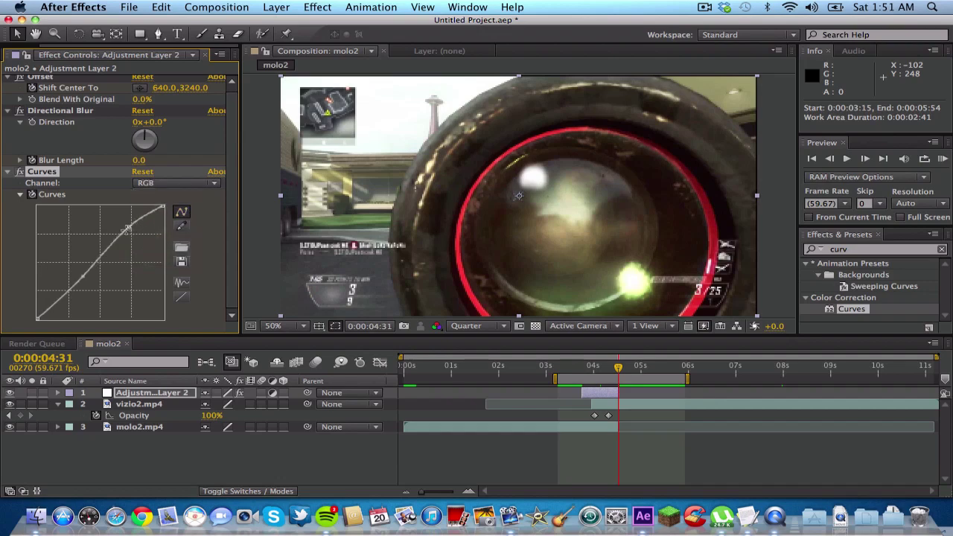
{"action": "left_click_drag", "start_coordinate": [127, 229], "coordinate": [178, 223]}
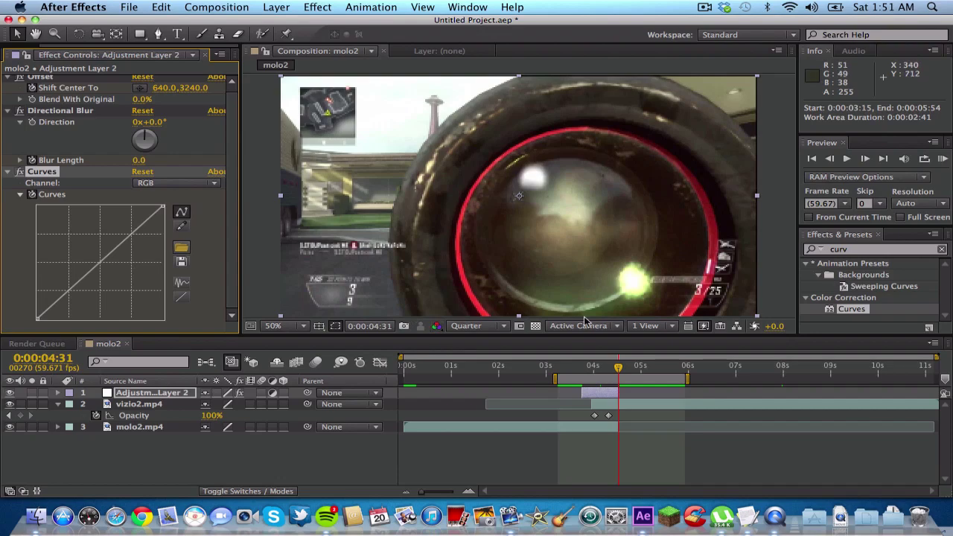
{"action": "left_click", "coordinate": [943, 163]}
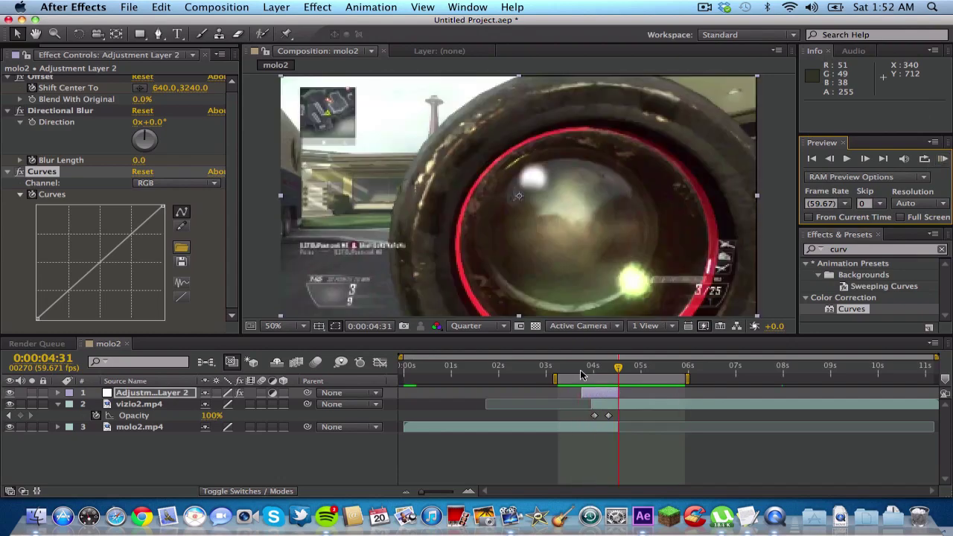
{"action": "left_click_drag", "start_coordinate": [582, 370], "coordinate": [640, 377]}
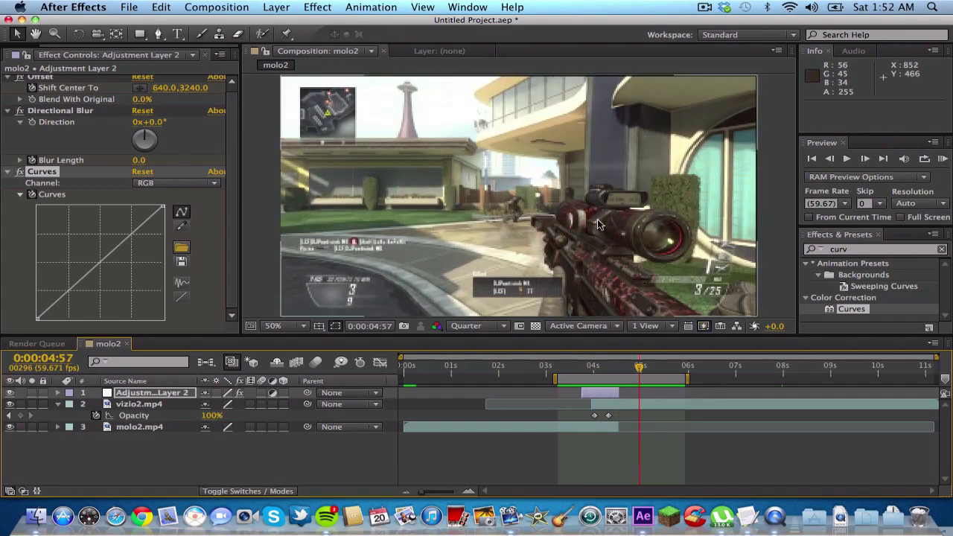
{"action": "left_click_drag", "start_coordinate": [640, 370], "coordinate": [620, 368]}
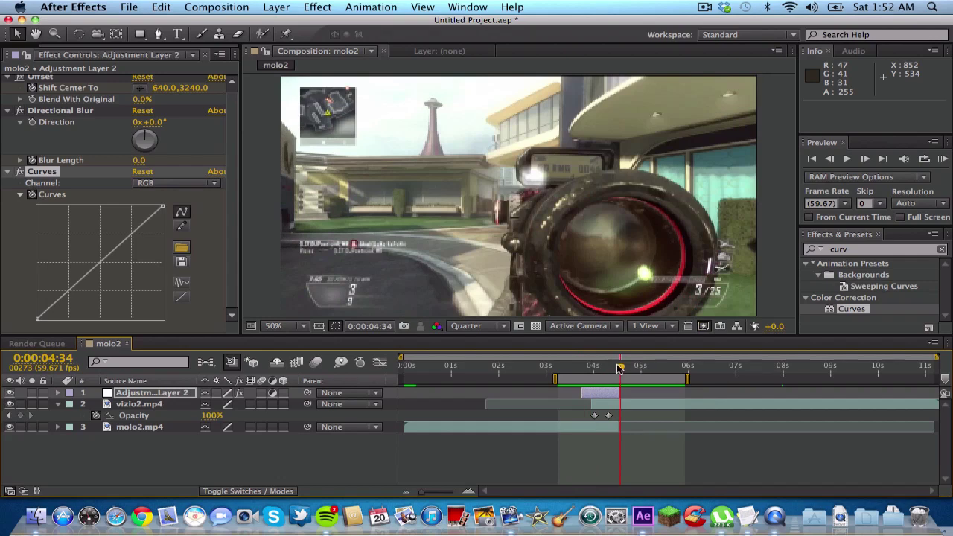
{"action": "left_click", "coordinate": [704, 10]}
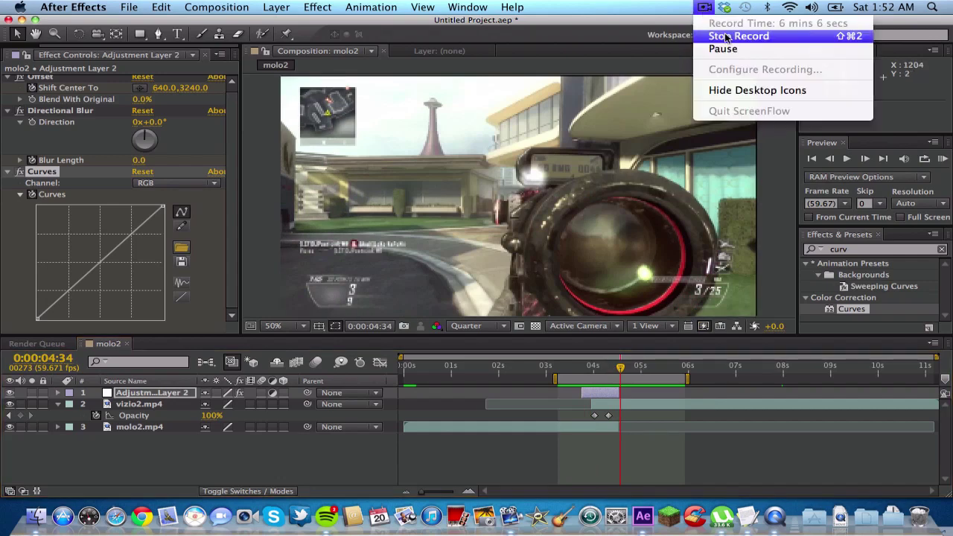